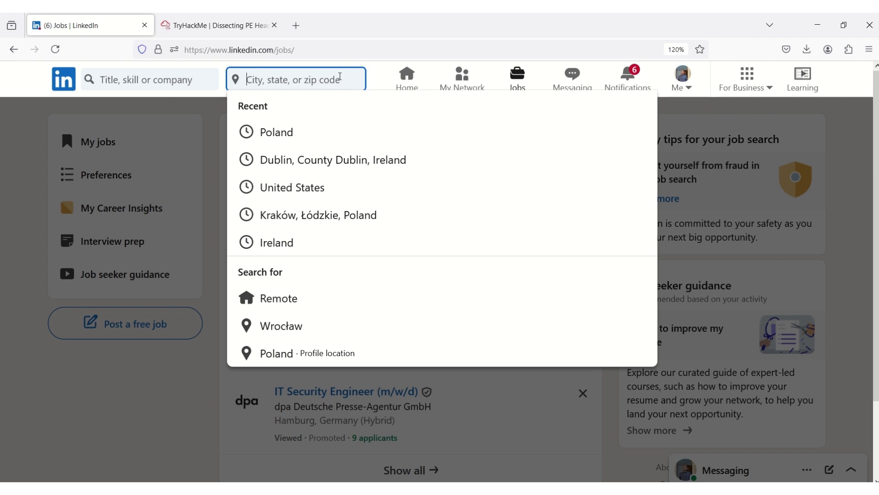
Dismiss the Junior Cyber Security Consultant, IT-Security Architect and IT Security Engineer job picks
left_click(207, 126)
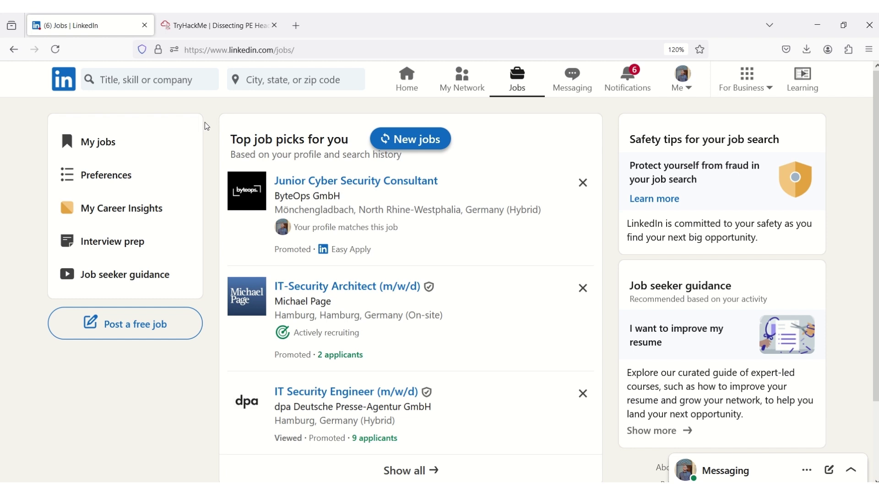
left_click(583, 182)
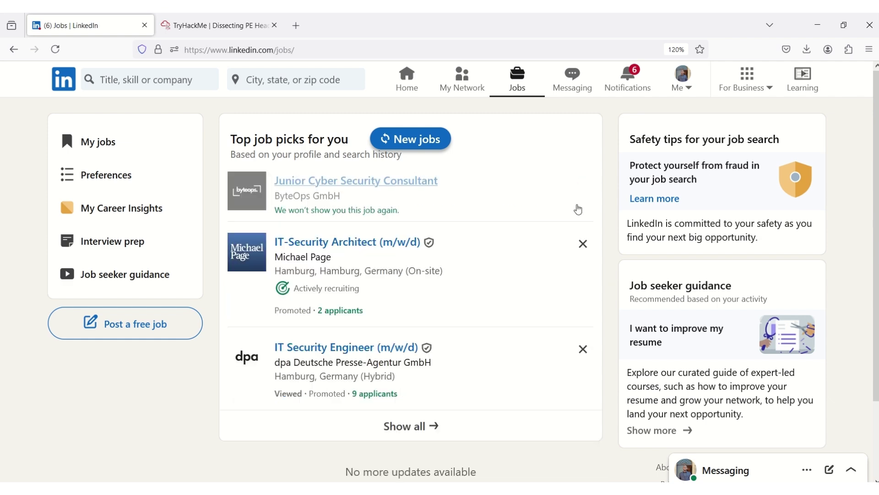
left_click(583, 244)
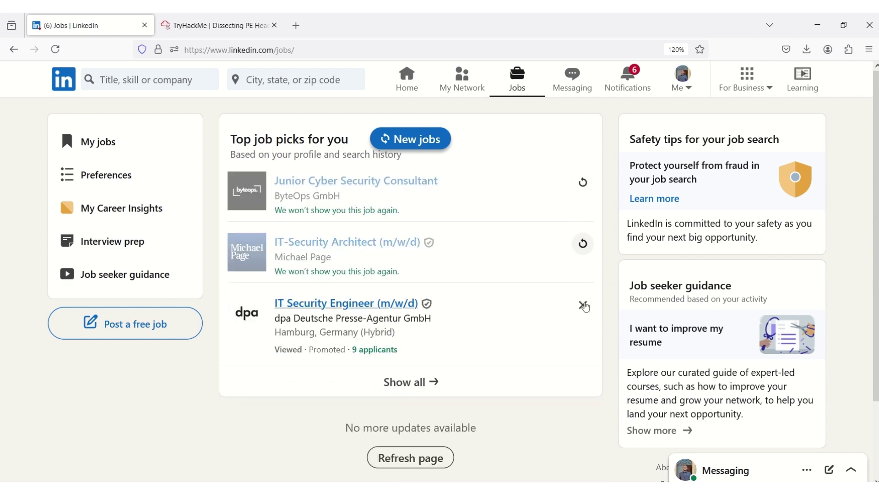
left_click(584, 306)
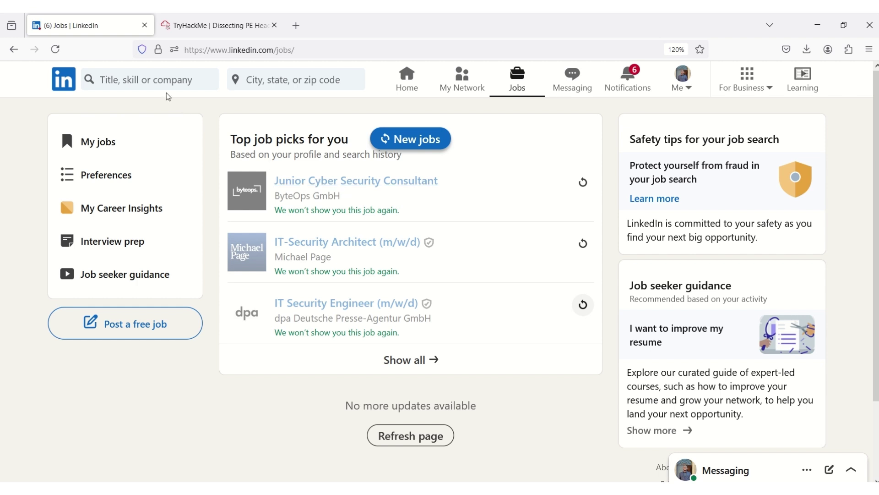
Search jobs for 'customer service' and select the Poland location field
left_click(165, 80)
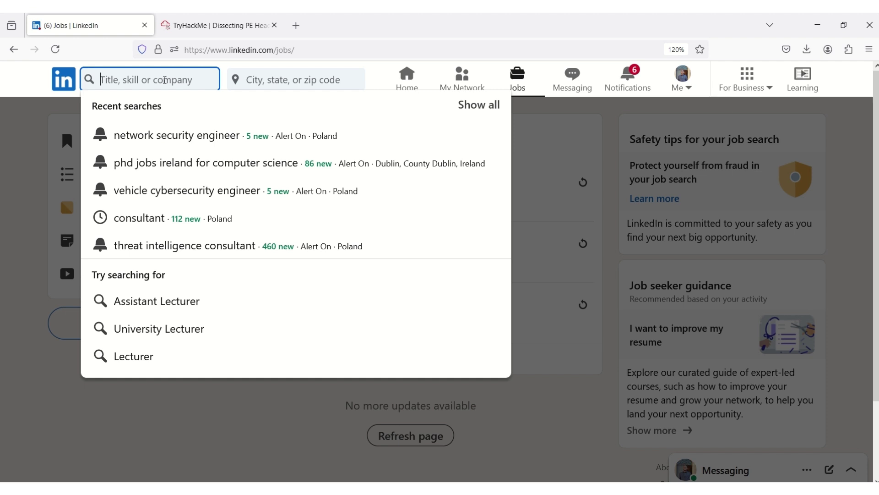
type("cus")
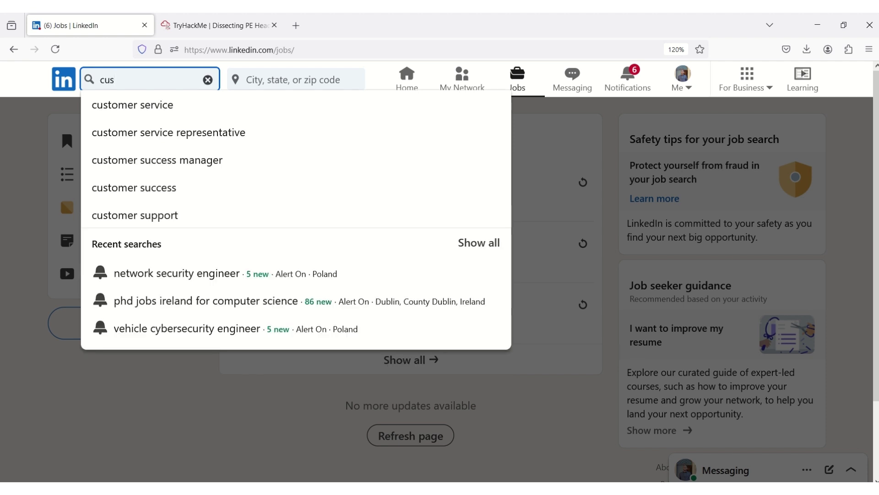
type("tomer ser")
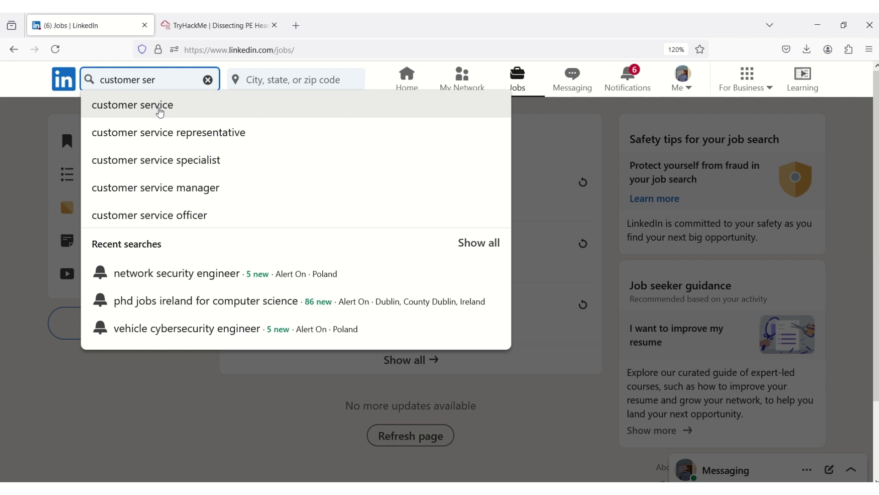
left_click(159, 110)
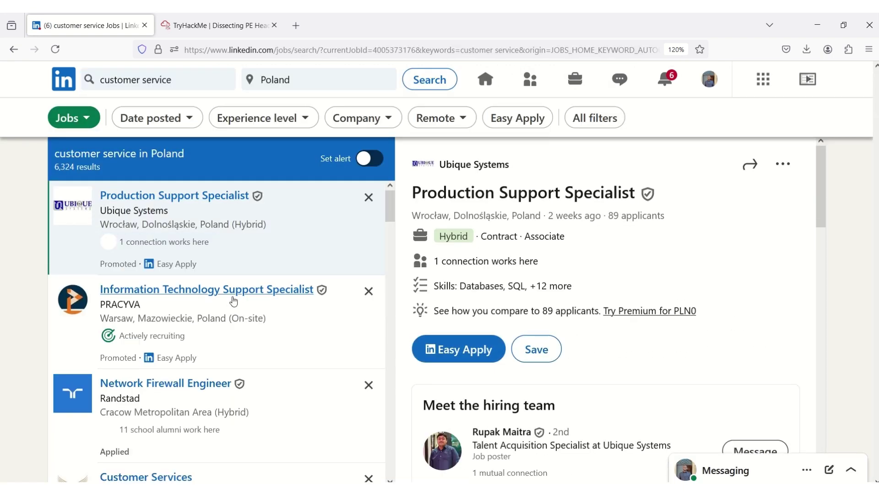
left_click(307, 88)
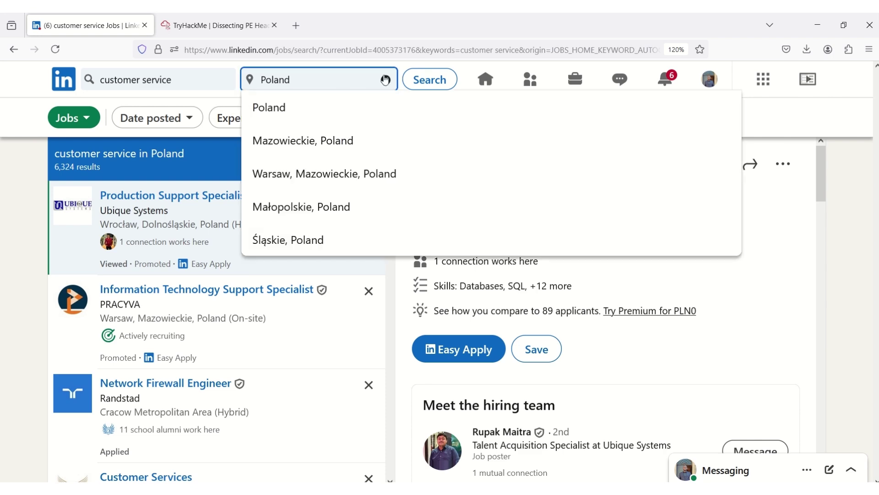
Replace the Poland location with United Kingdom for the customer service search
left_click(385, 80)
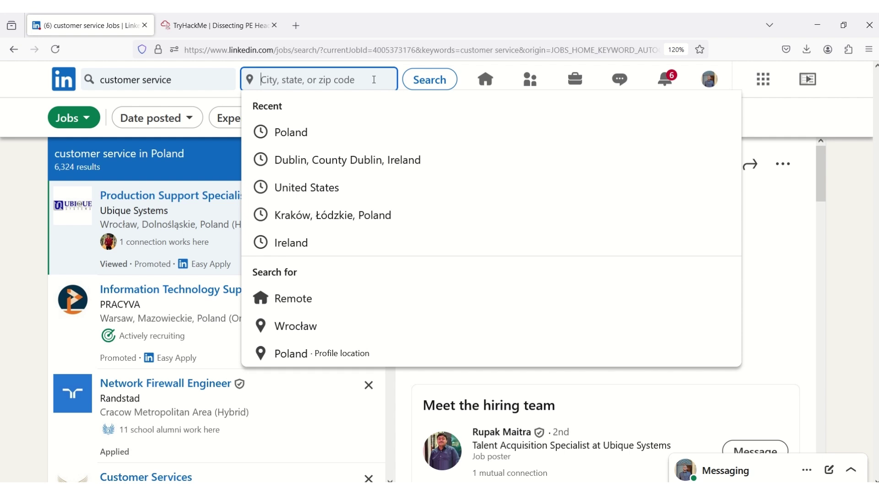
type("unite")
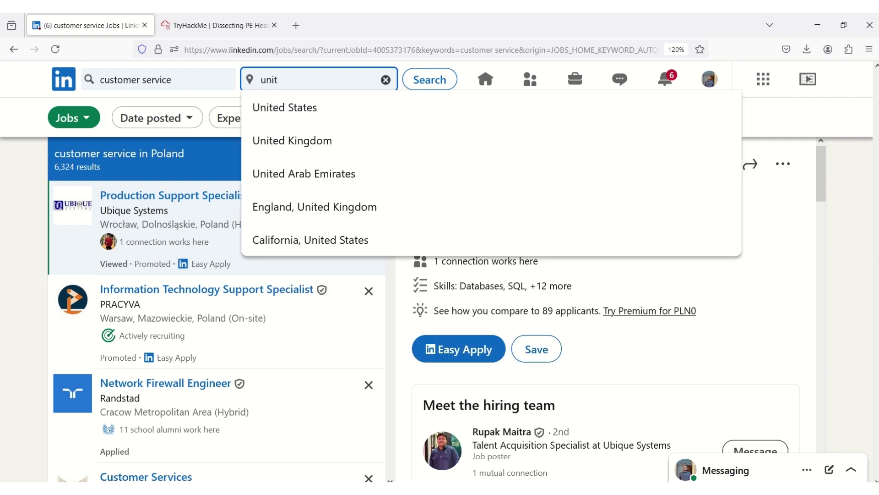
left_click(341, 141)
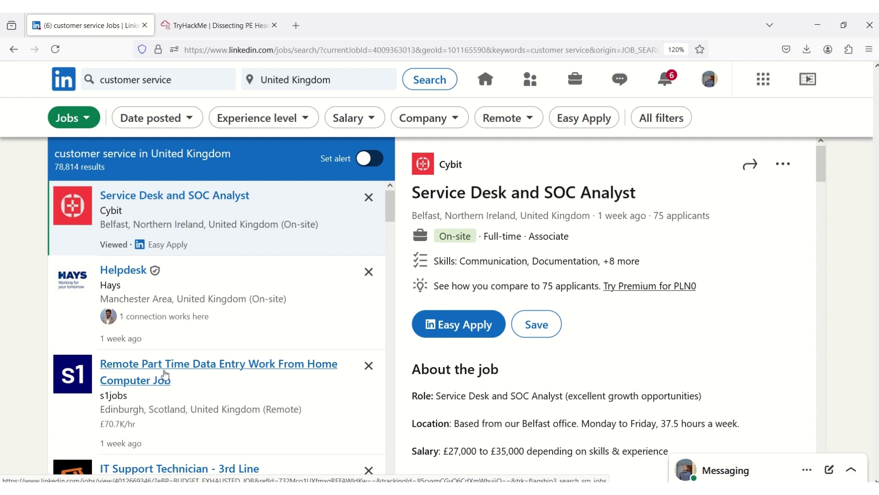
Open the Remote Part Time Data Entry Work From Home Computer Job posting
left_click(164, 372)
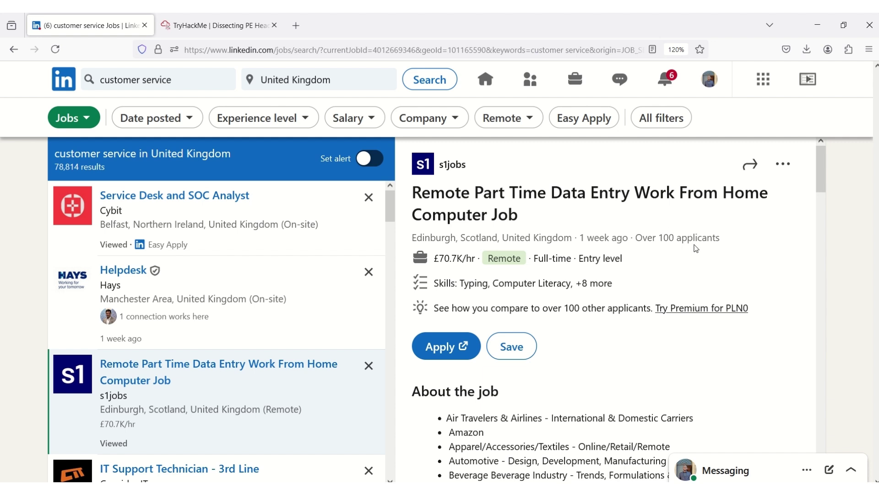
Scroll the description to the requirements: high speed internet, camera-equipped device, quiet workspace
left_click_drag(819, 167, 822, 195)
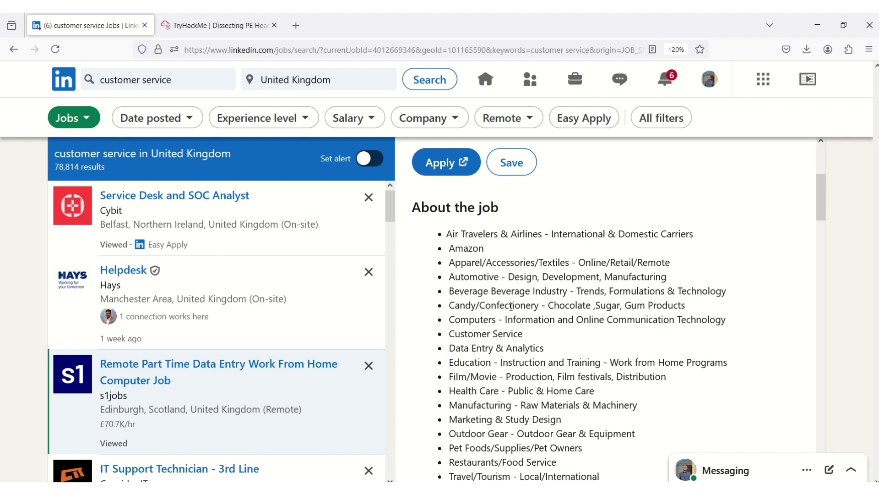
left_click_drag(822, 211, 823, 249)
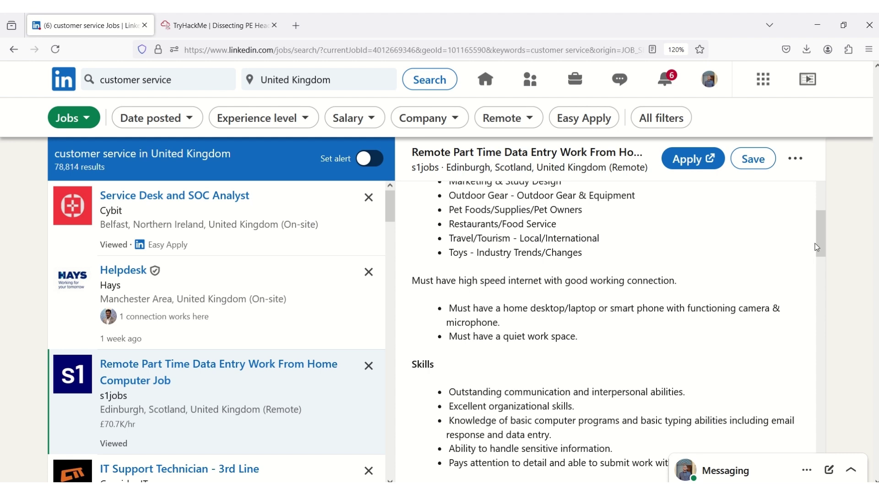
Scroll further down the posting to its no-experience and full-training details
left_click_drag(822, 243, 822, 269)
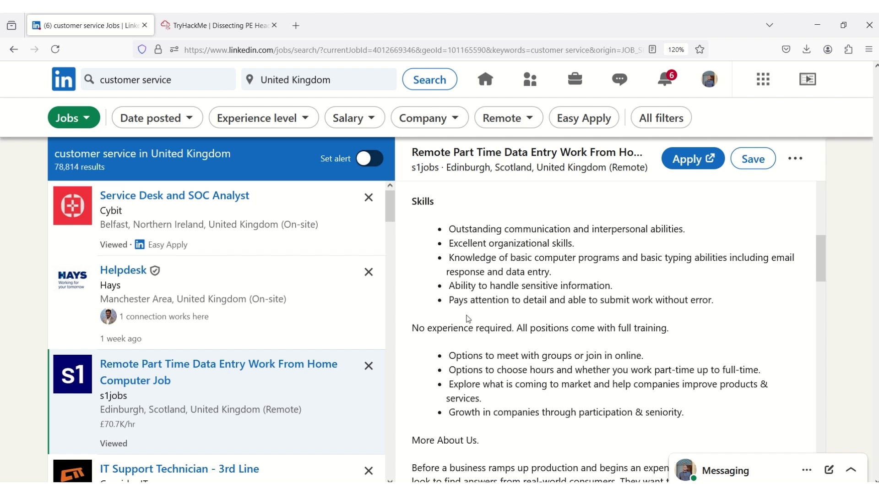
Highlight the attention-to-detail and no-experience-required points, then scroll back up to About the job
left_click_drag(473, 303, 555, 301)
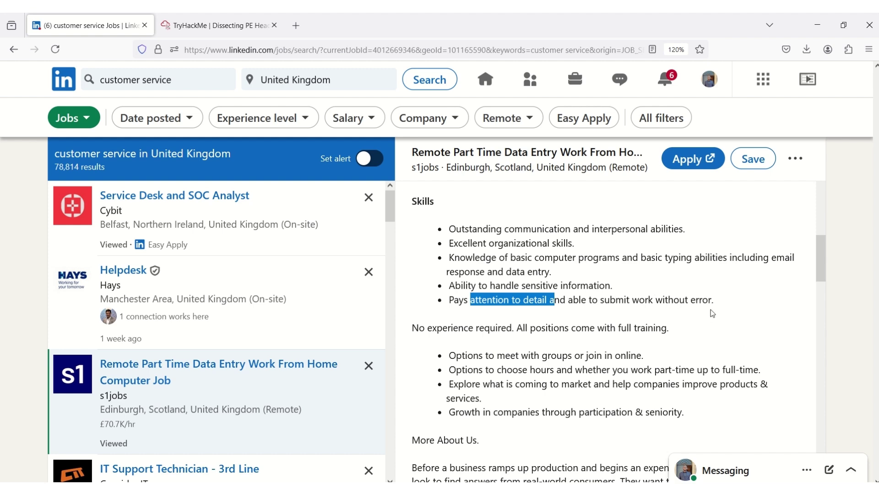
left_click_drag(818, 262, 821, 276)
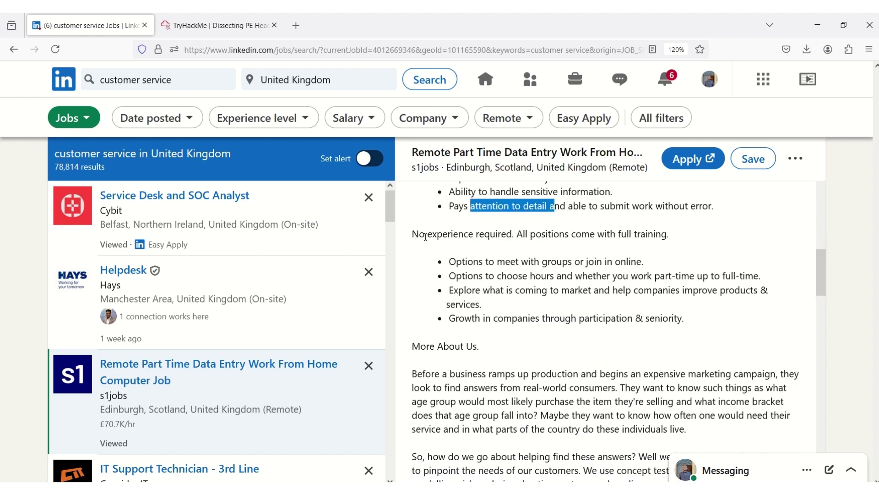
left_click_drag(413, 234, 513, 233)
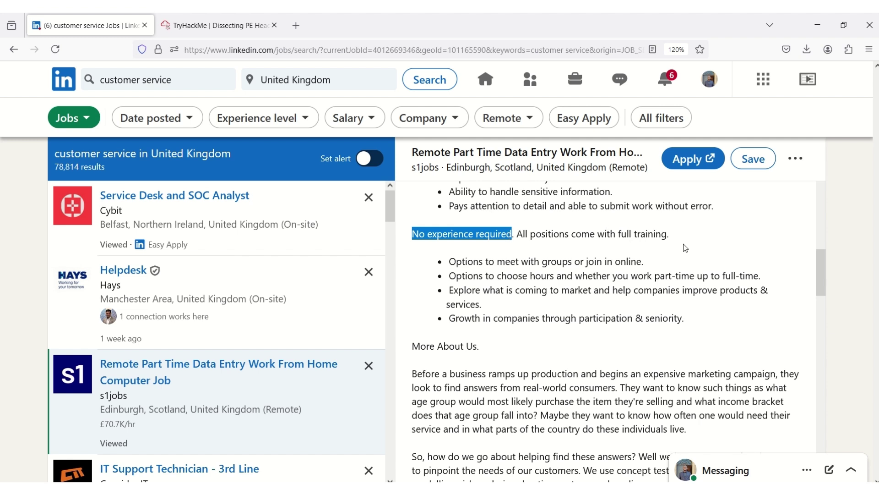
left_click_drag(821, 278, 823, 309)
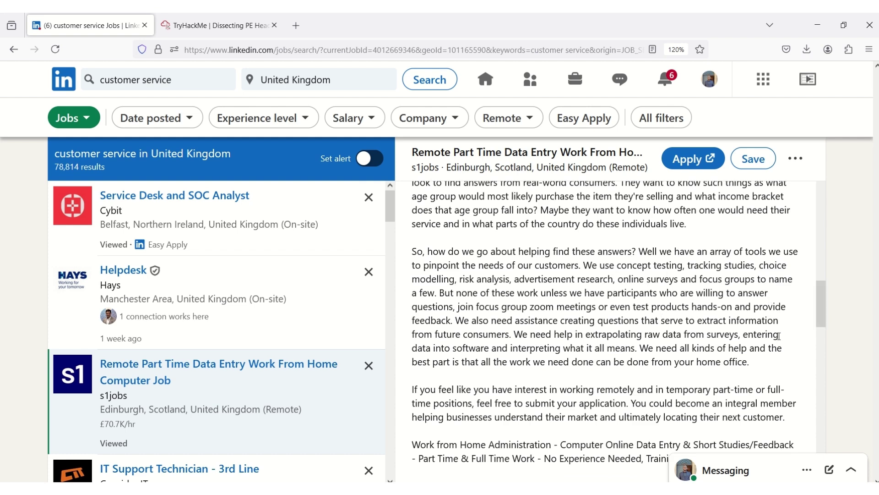
left_click_drag(822, 306, 820, 332)
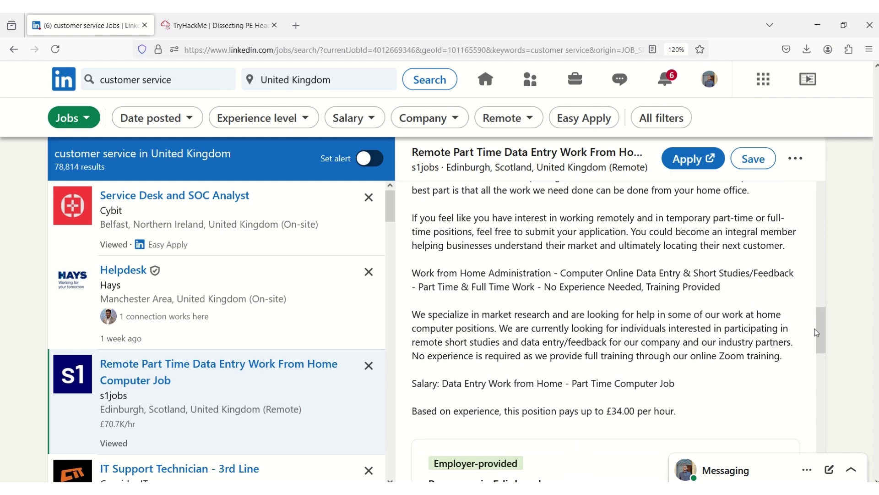
left_click_drag(820, 330, 839, 207)
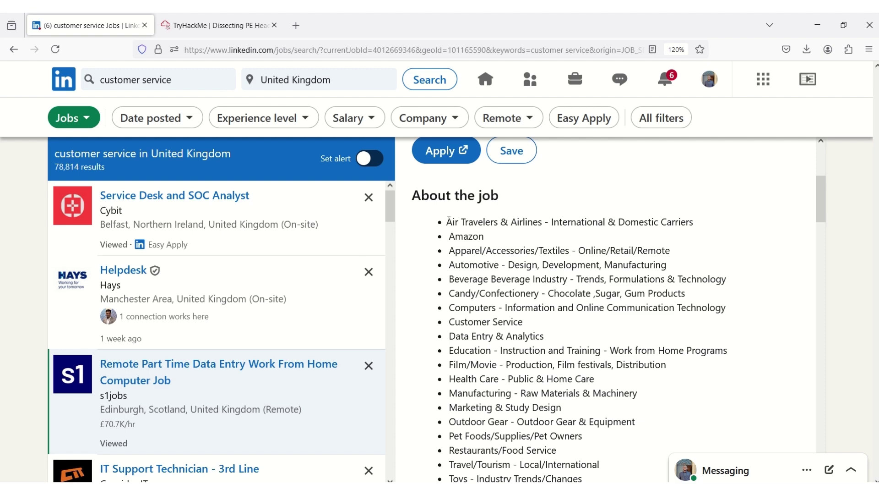
Copy the job description from 'Air Travelers' onward and switch to the Perplexity window
left_click_drag(448, 221, 548, 367)
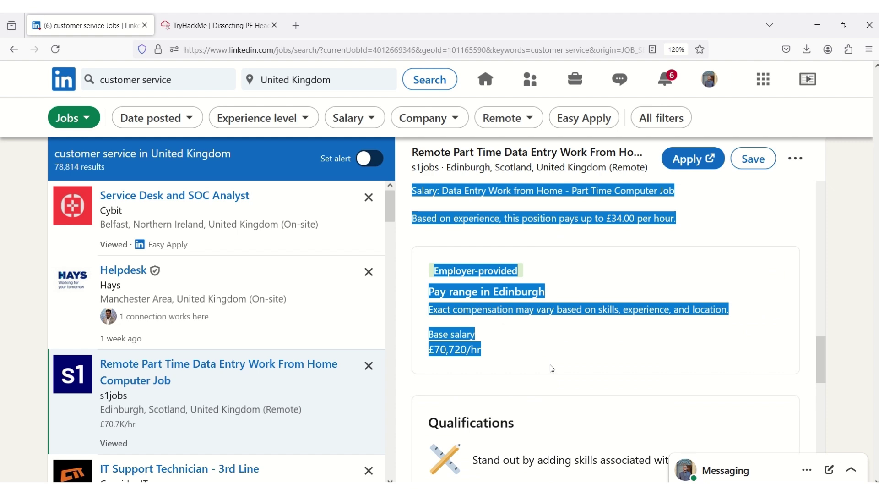
left_click_drag(827, 357, 827, 385)
scroll(640, 269, "up", 6)
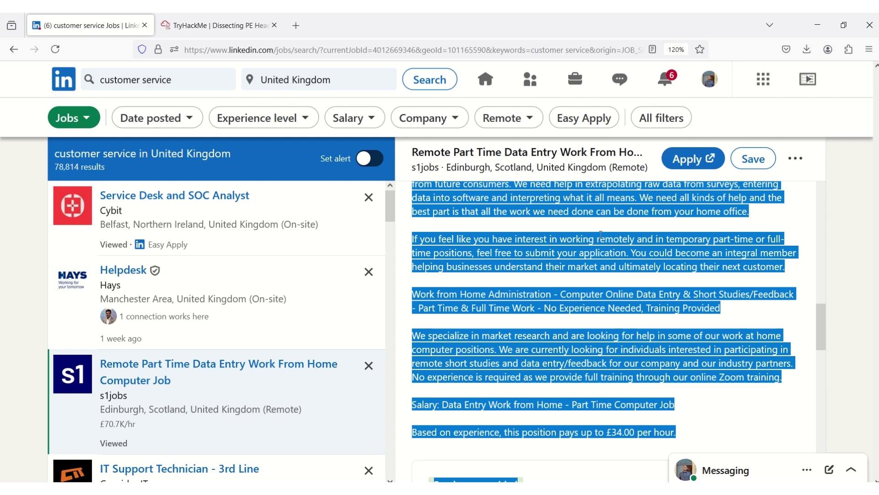
right_click(601, 246)
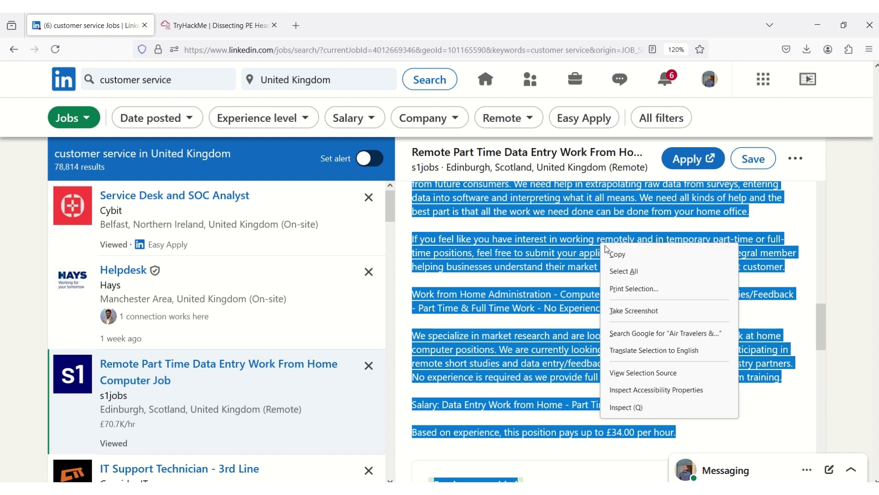
left_click(631, 261)
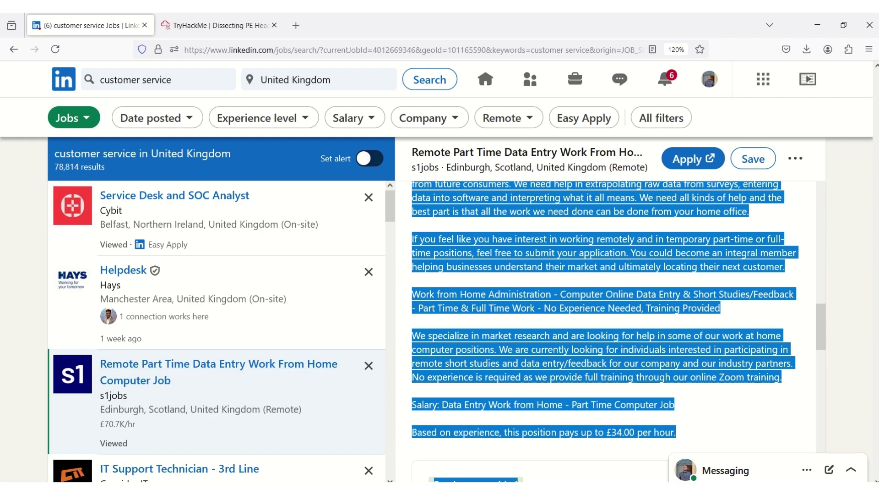
key("alt+Tab")
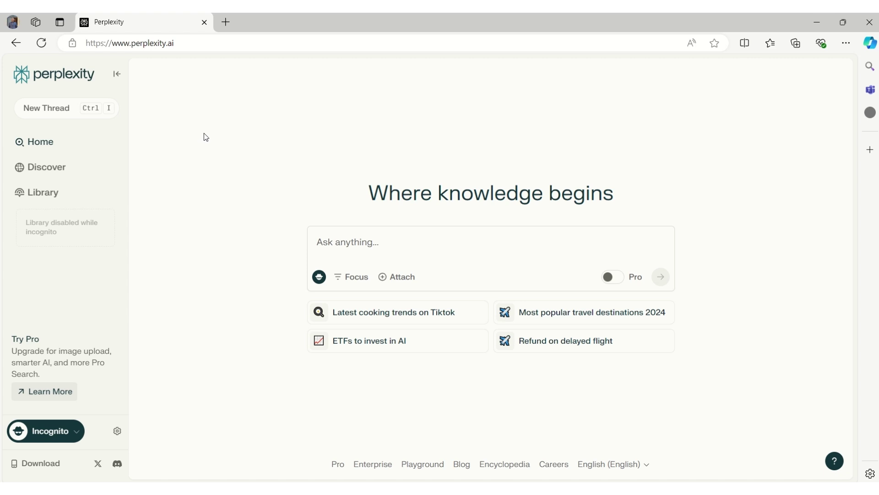
Enter 'Generate a resume for the position advertised in the following context:' and paste the job posting below
left_click(326, 239)
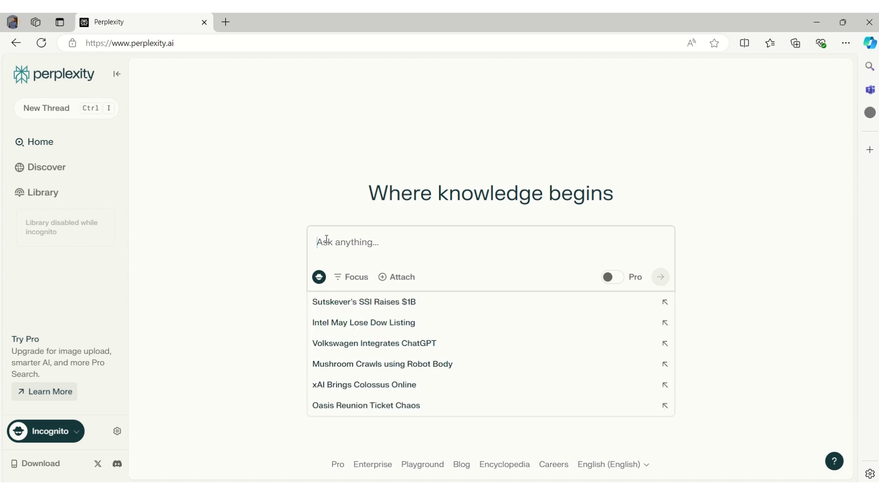
type("Gen")
key("BackSpace")
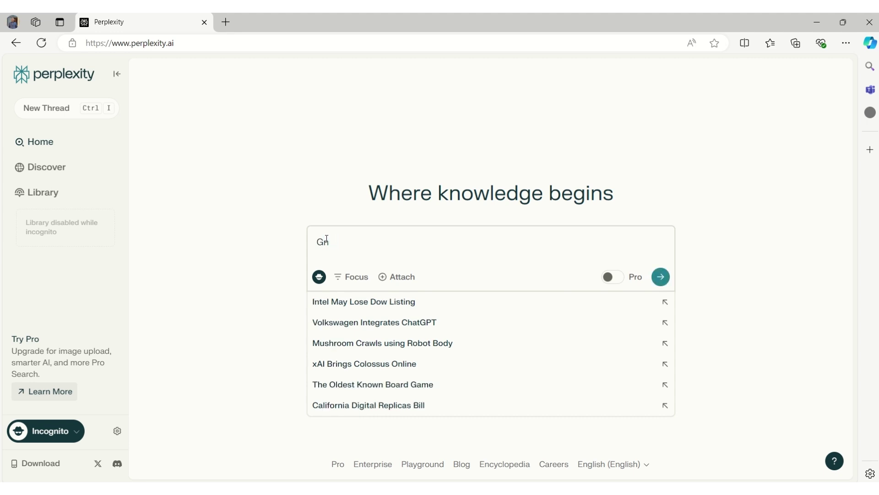
type("nerate a res")
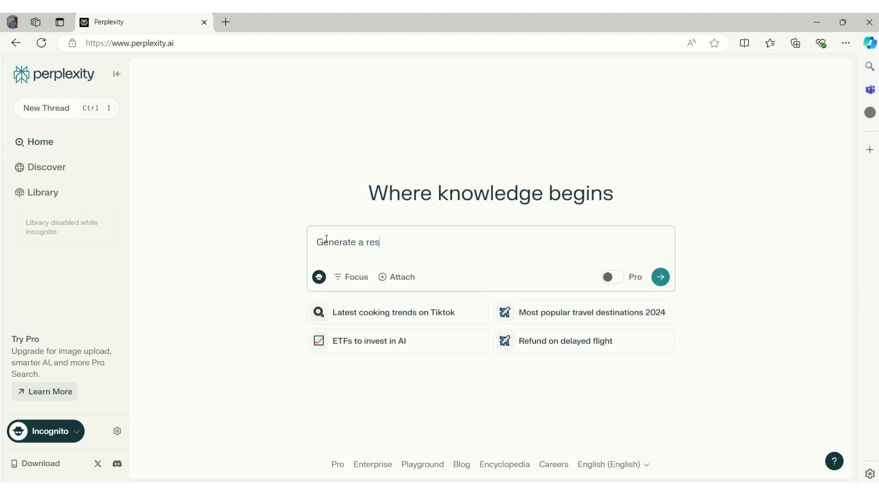
type("ume for the position a")
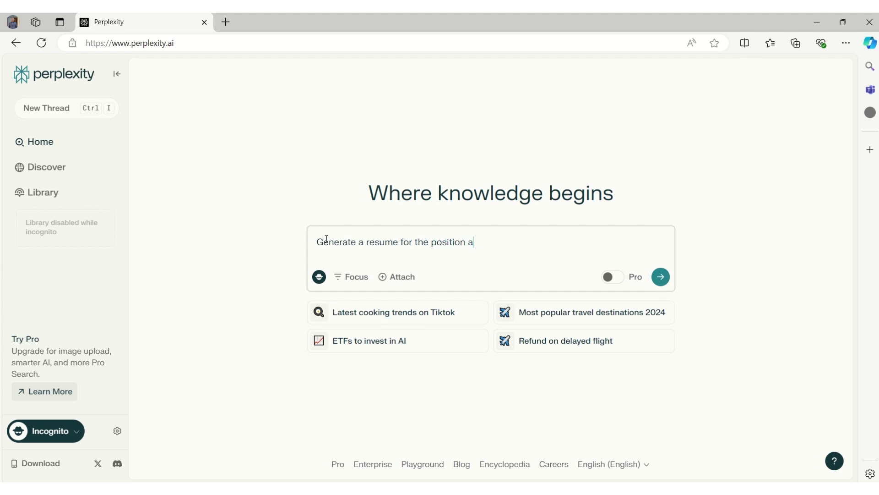
type("dvertised in the followi")
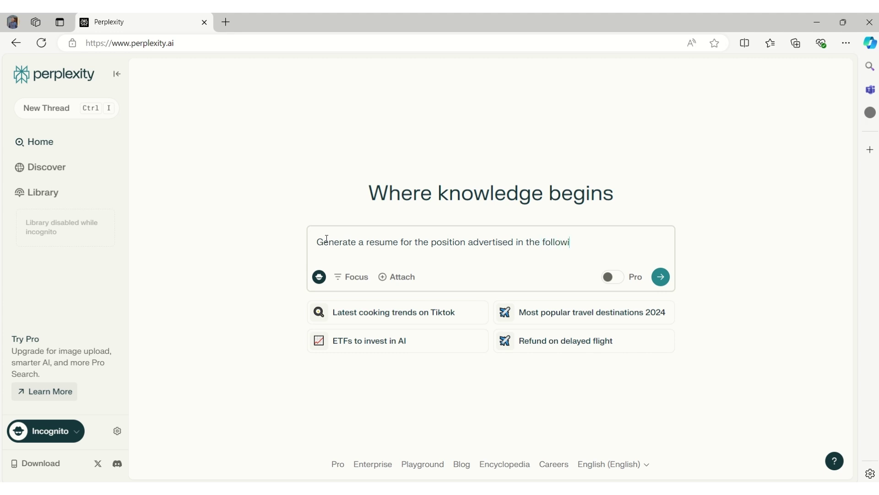
type("ng context:")
key("ctrl+v")
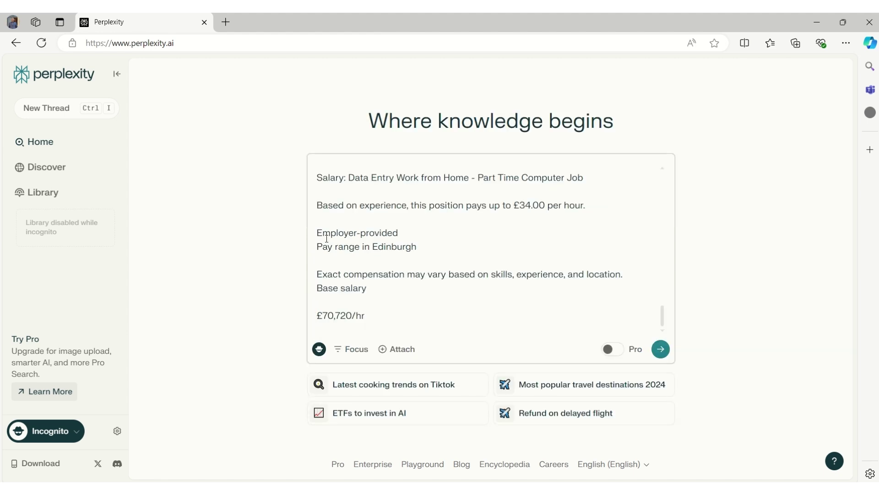
mouse_move(663, 314)
left_mouse_down()
mouse_move(663, 301)
mouse_move(663, 320)
left_mouse_up()
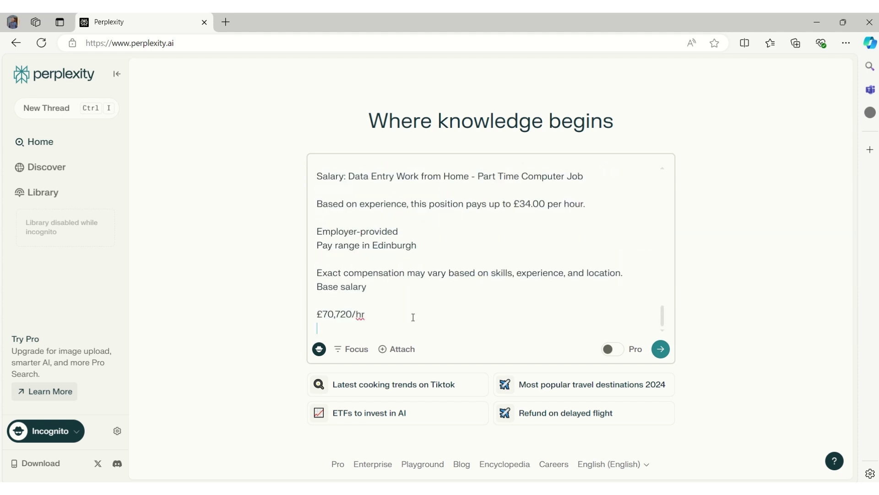
Submit the resume request, then copy the generated resume and paste it into Word
left_click(661, 351)
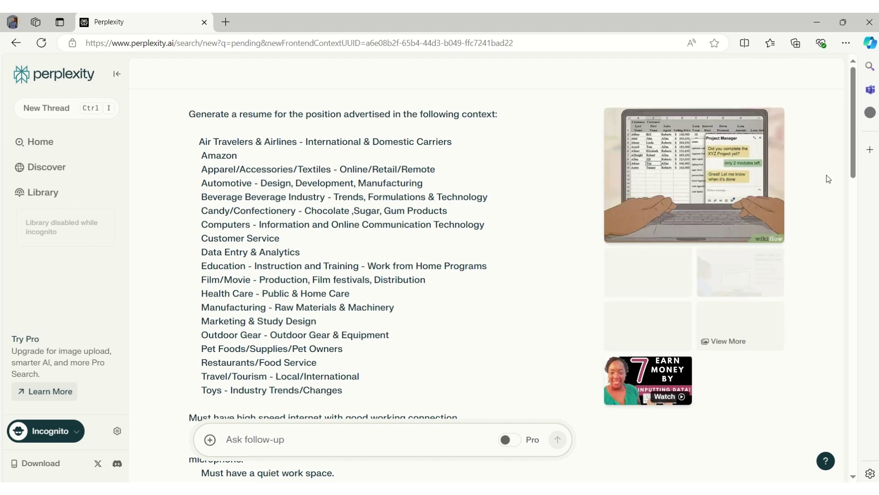
left_click_drag(850, 139, 878, 461)
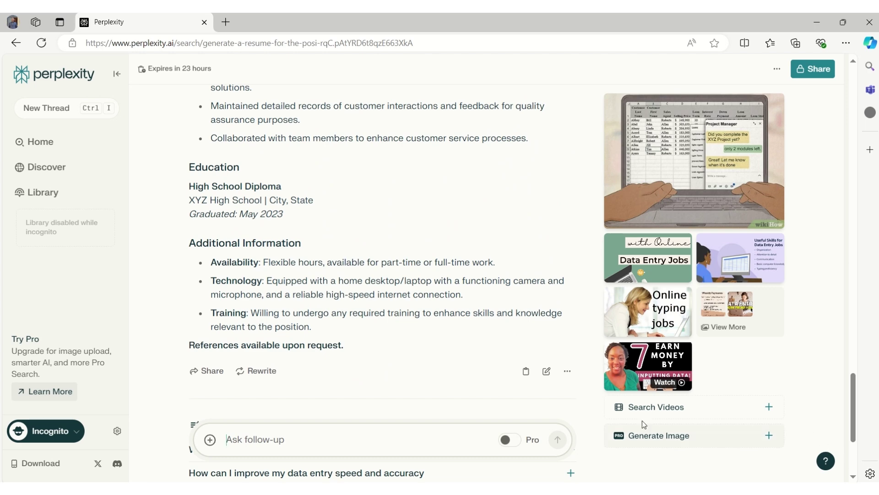
left_click_drag(351, 348, 180, 392)
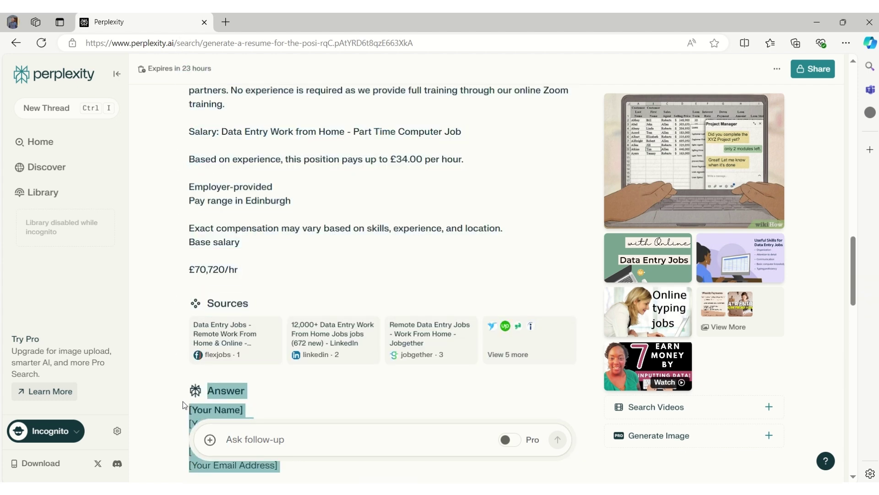
right_click(195, 410)
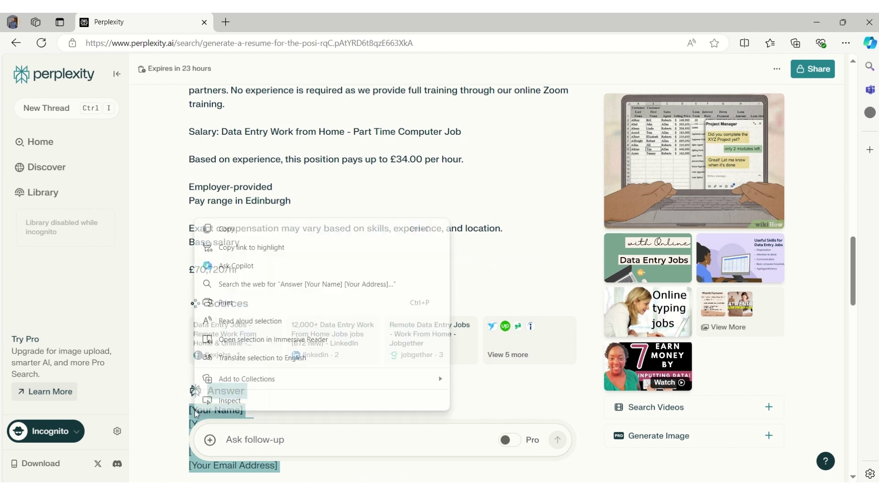
left_click(237, 231)
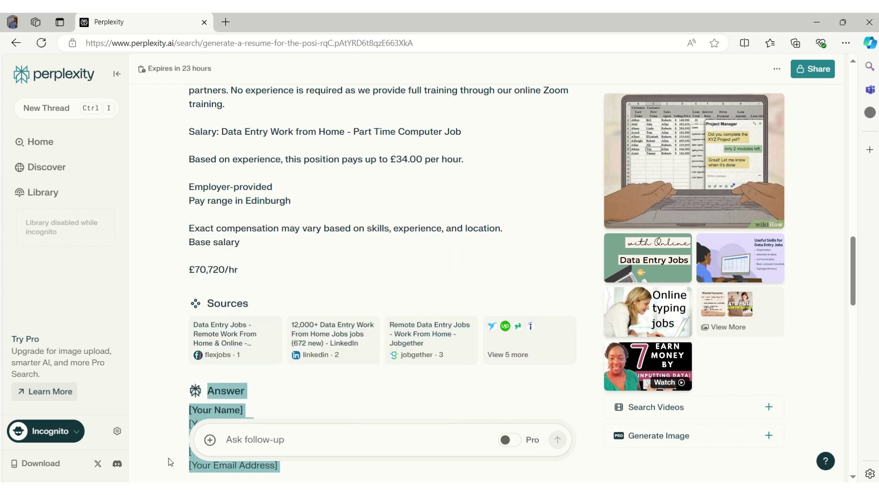
key("alt+Tab")
key("ctrl+v")
left_click_drag(875, 155, 875, 158)
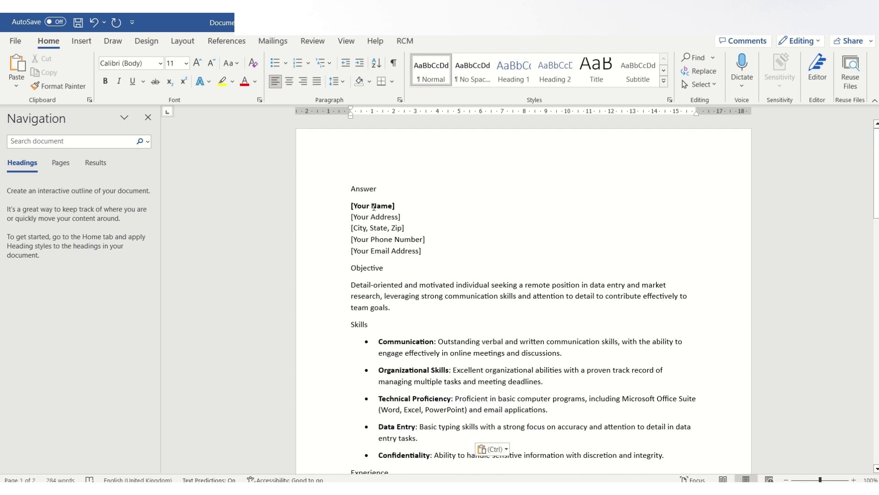
Replace the [Your Name] and [Your Address] placeholders with the applicant's name and street address
left_click(336, 202)
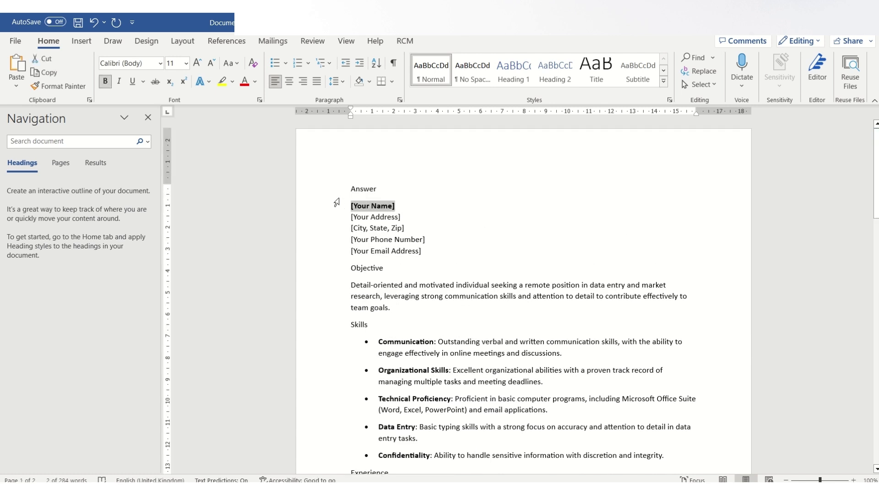
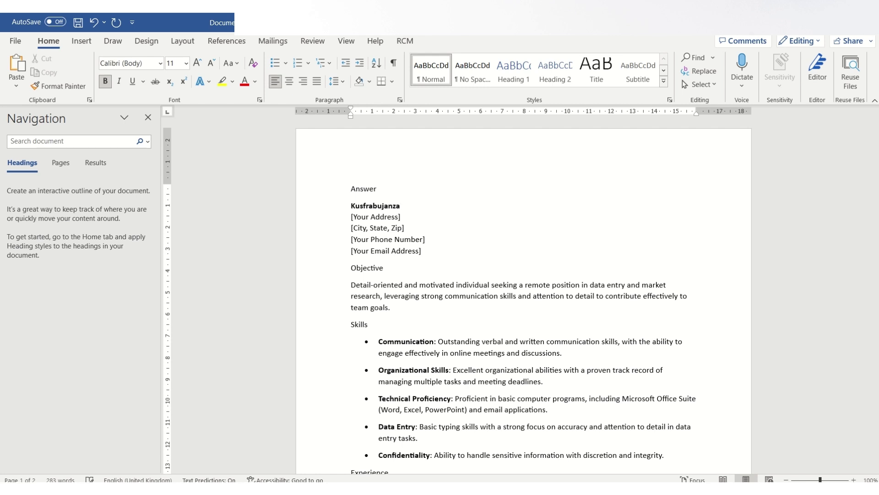
left_click_drag(413, 218, 346, 218)
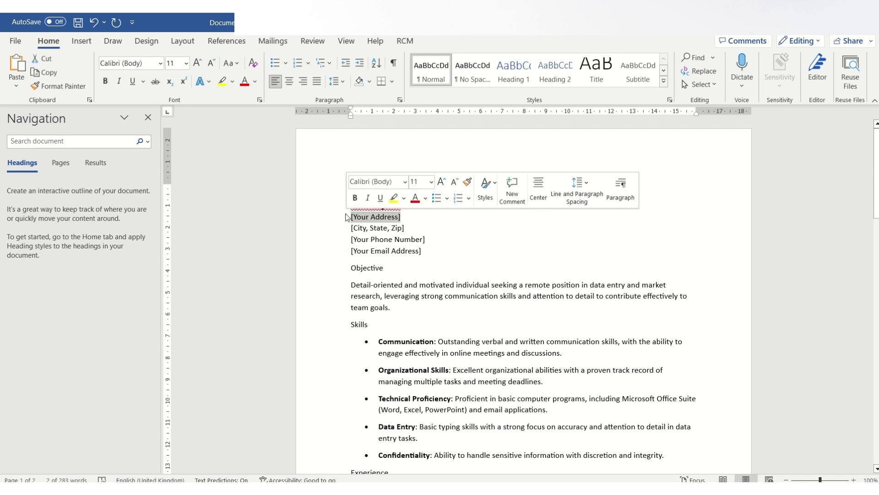
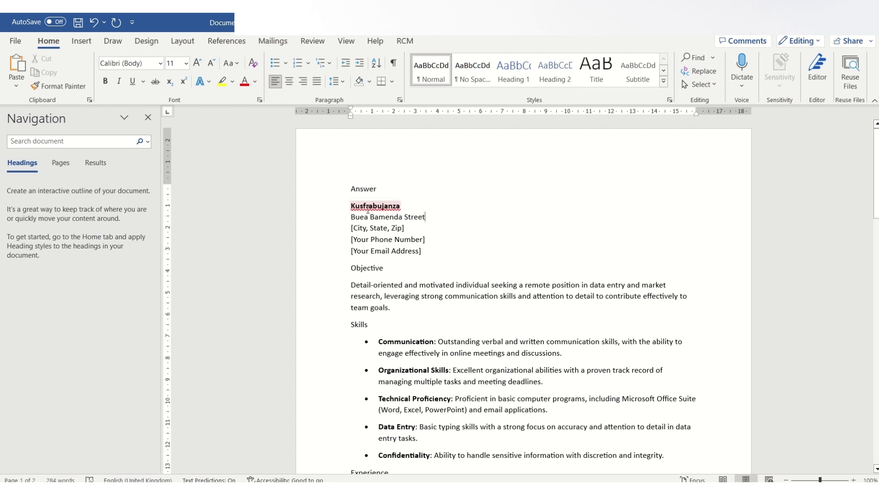
Fill the city, phone and e-mail placeholders with the applicant's details, then select the stray Answer heading
left_click_drag(409, 228, 330, 226)
type("Bue")
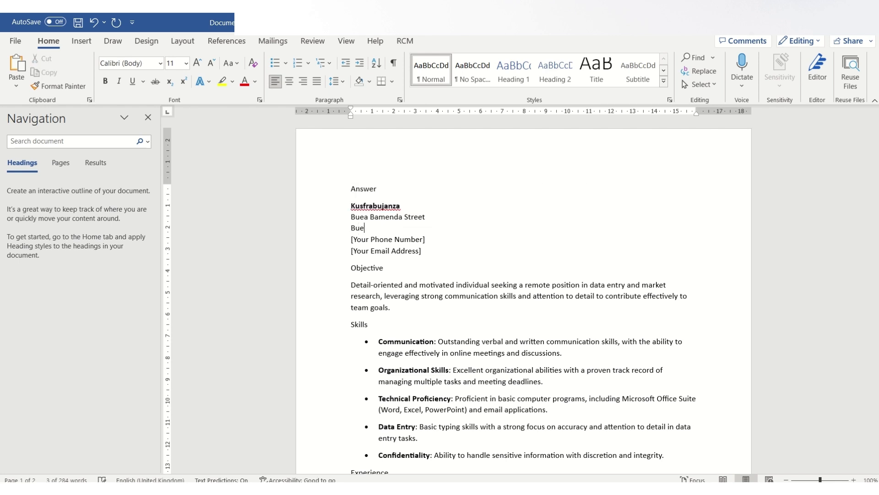
type("a, C")
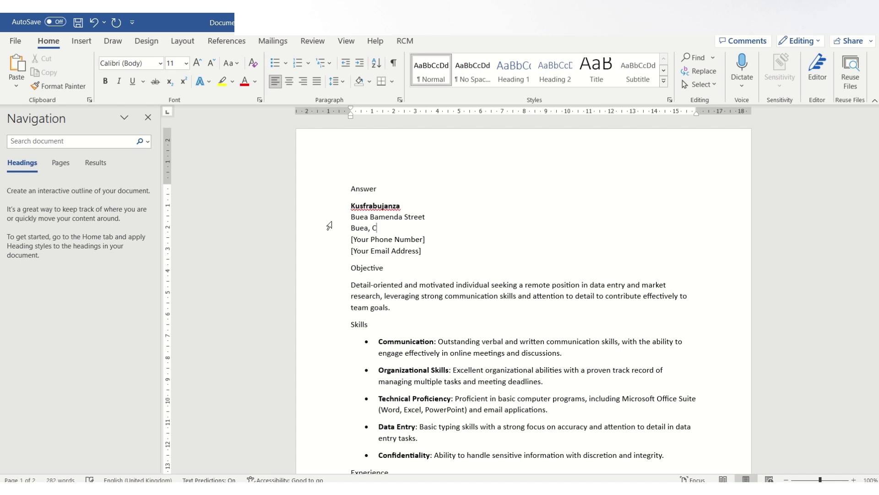
type("ameroon")
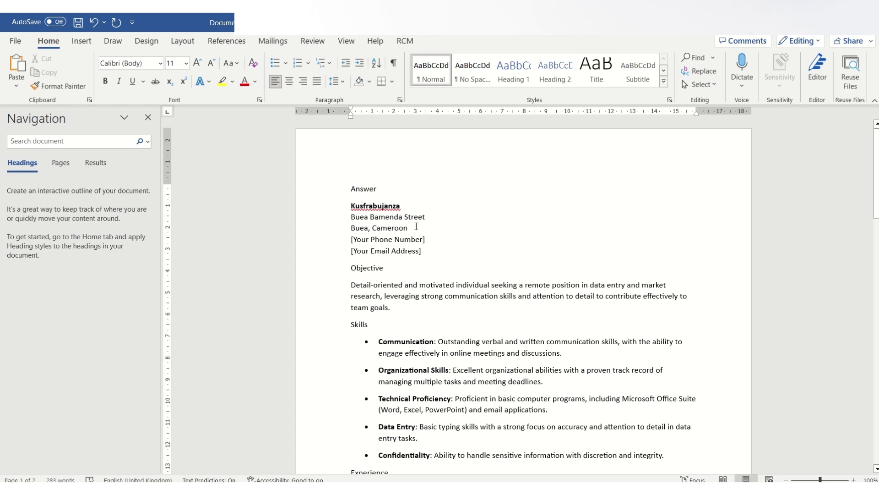
left_click_drag(426, 239, 349, 240)
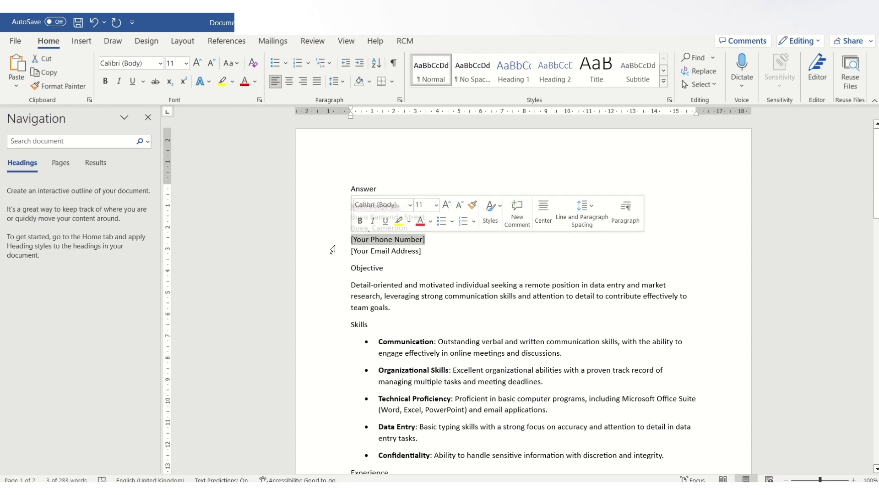
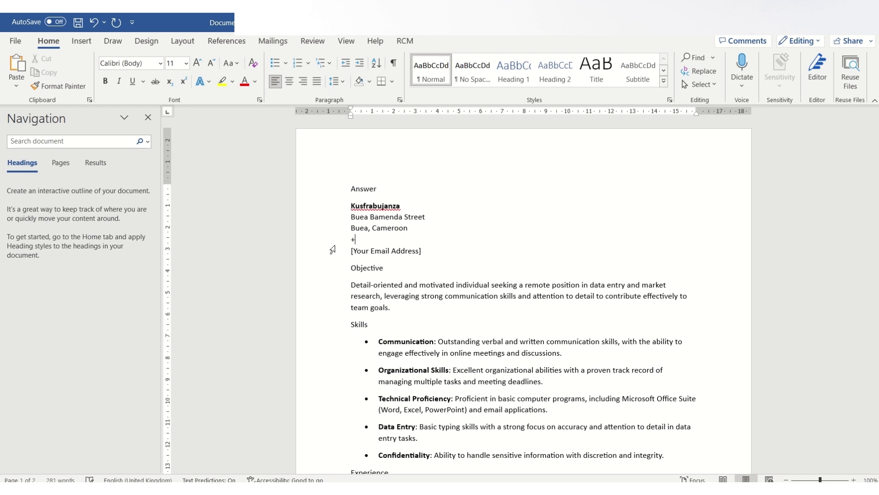
left_click_drag(434, 253, 351, 261)
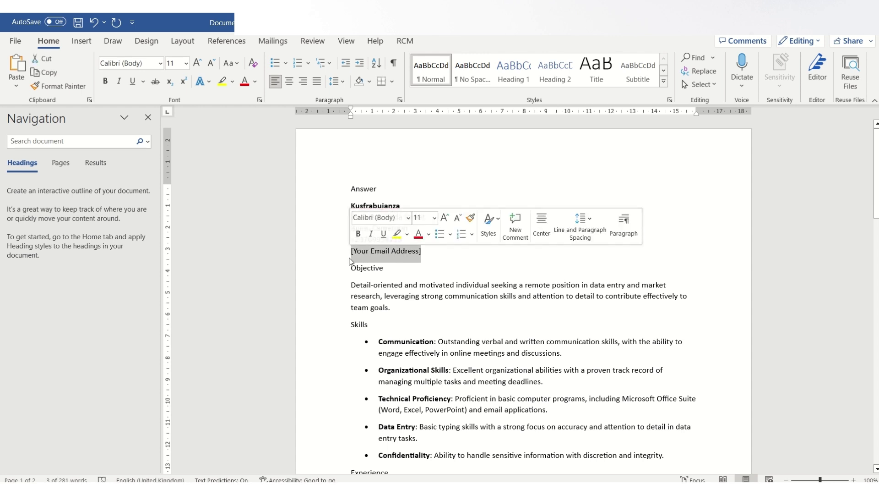
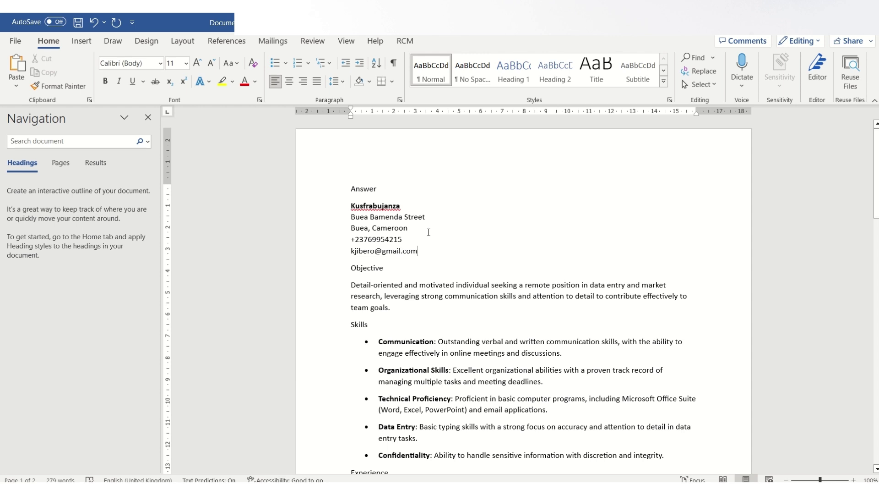
left_click_drag(385, 189, 347, 188)
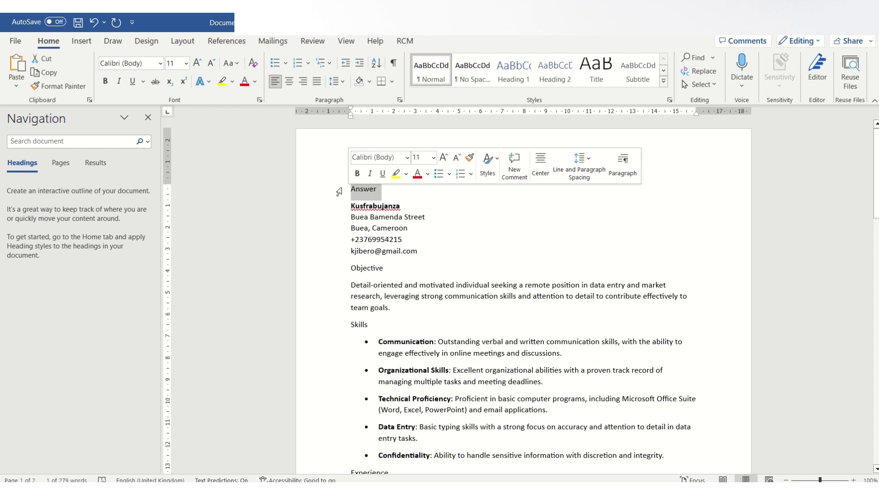
Delete the leftover Answer heading and make the Objective heading bold
key("Delete")
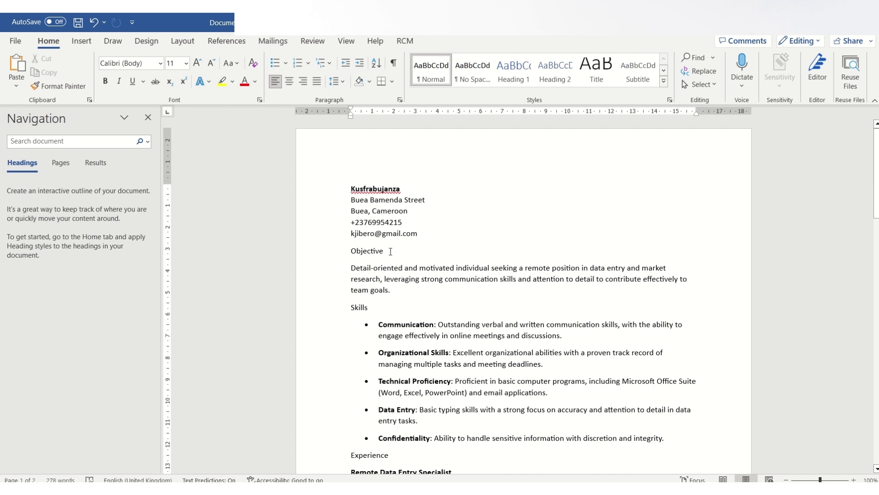
left_click_drag(392, 250, 352, 251)
left_click(359, 226)
left_click(411, 254)
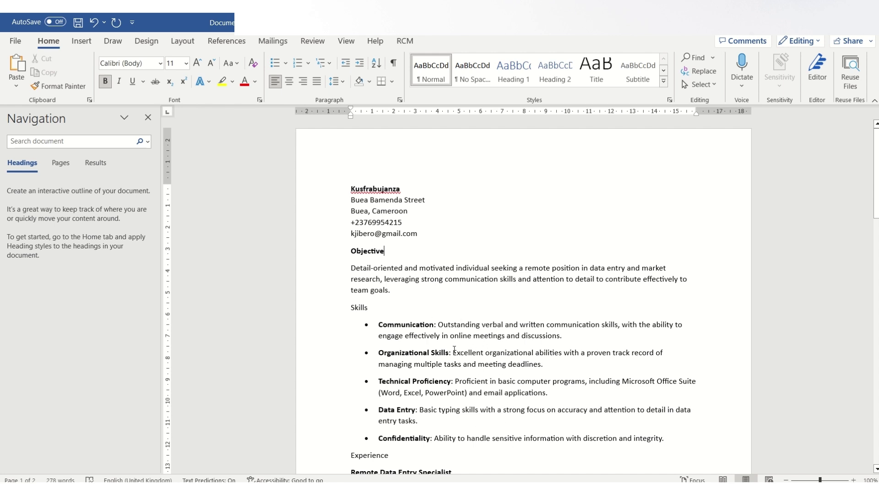
Bold the Skills and Experience section headings
left_click_drag(369, 307, 350, 304)
left_click(356, 284)
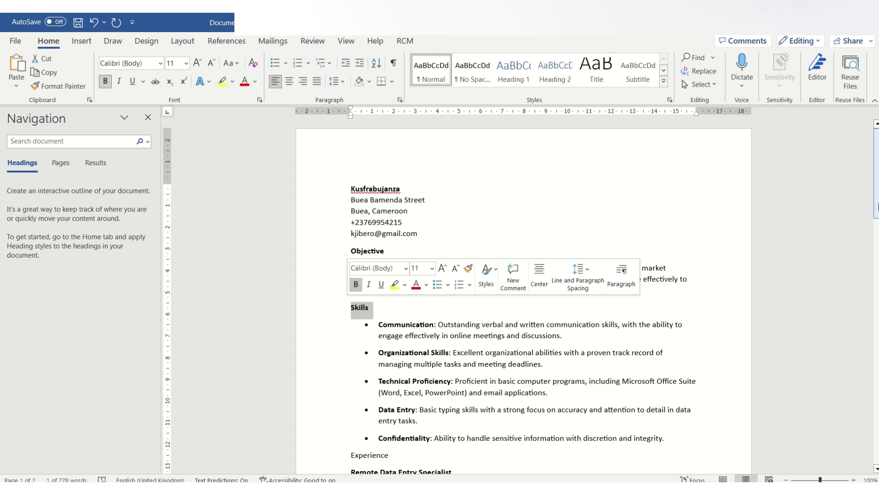
left_click_drag(877, 202, 876, 256)
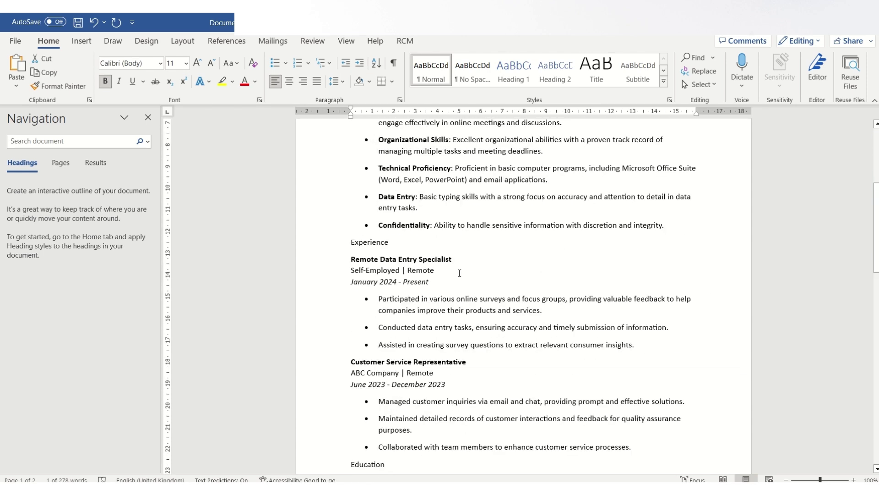
left_click_drag(390, 242, 355, 241)
left_click(355, 221)
left_click(534, 251)
left_click_drag(876, 225, 872, 238)
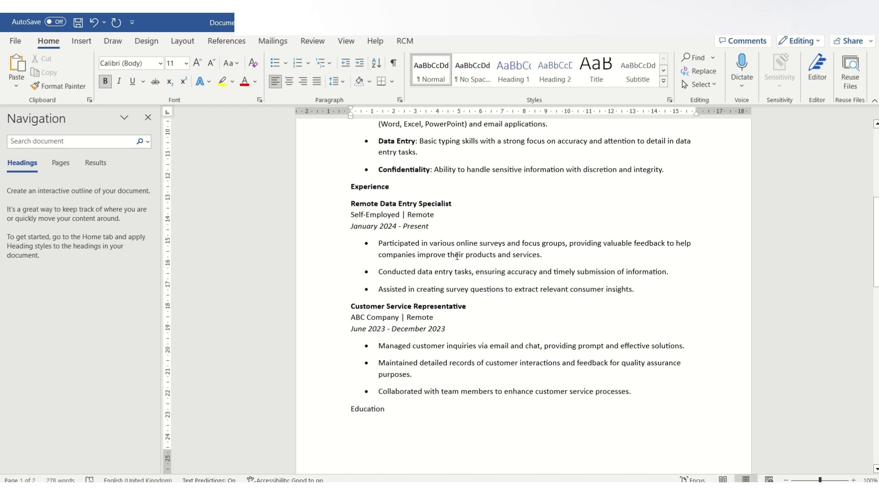
Replace 'ABC Company' with InvictusForum as the Customer Service Representative employer
left_click_drag(380, 271, 467, 276)
left_click_drag(474, 276, 474, 276)
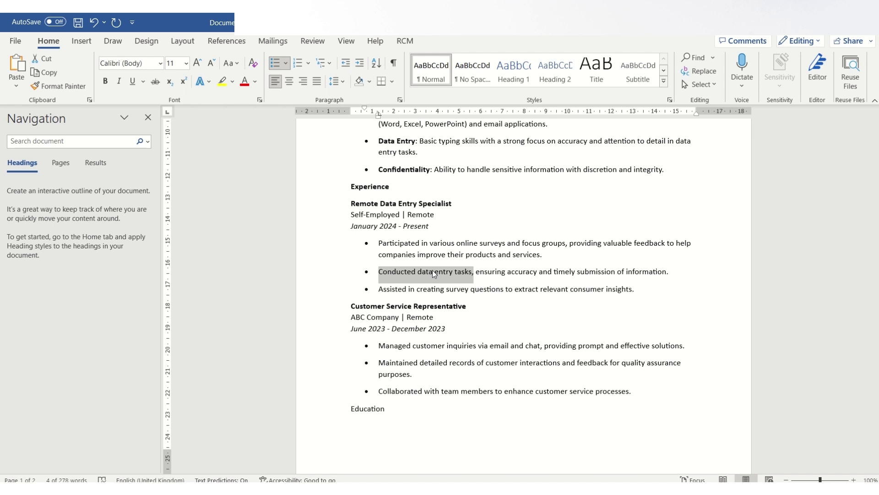
left_click(499, 323)
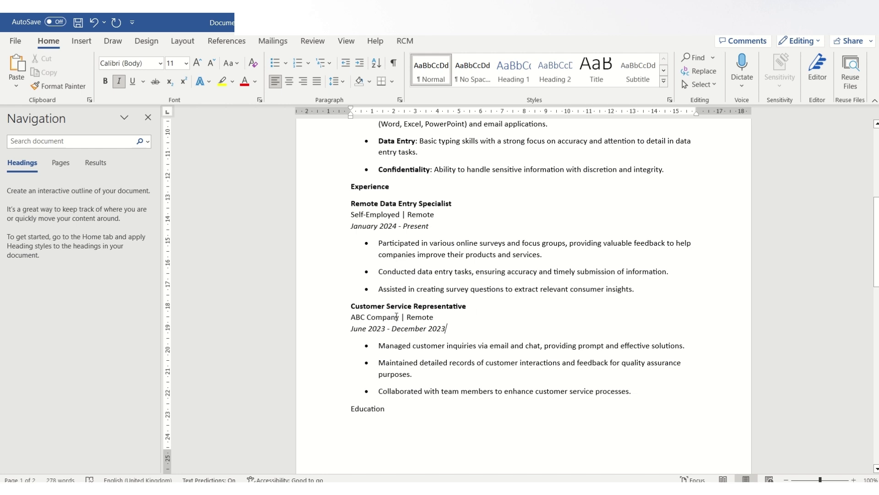
left_click_drag(350, 316, 365, 316)
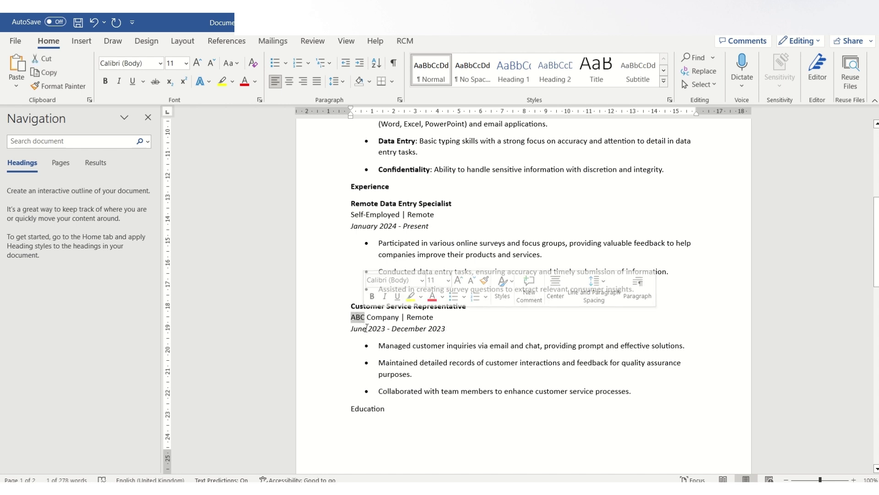
type("Invic")
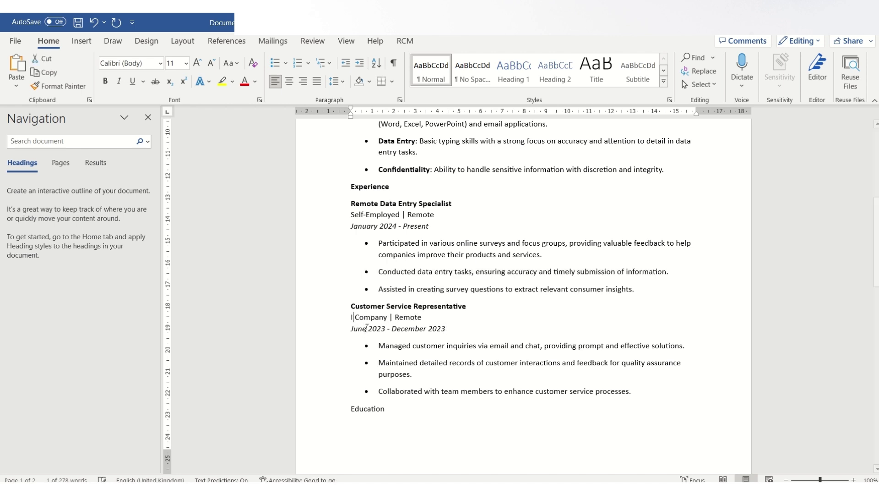
type("tus ")
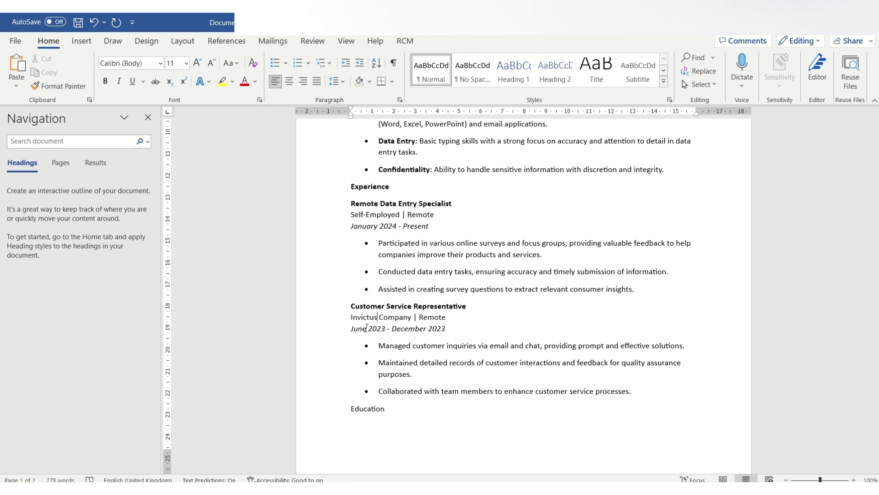
type("Forum")
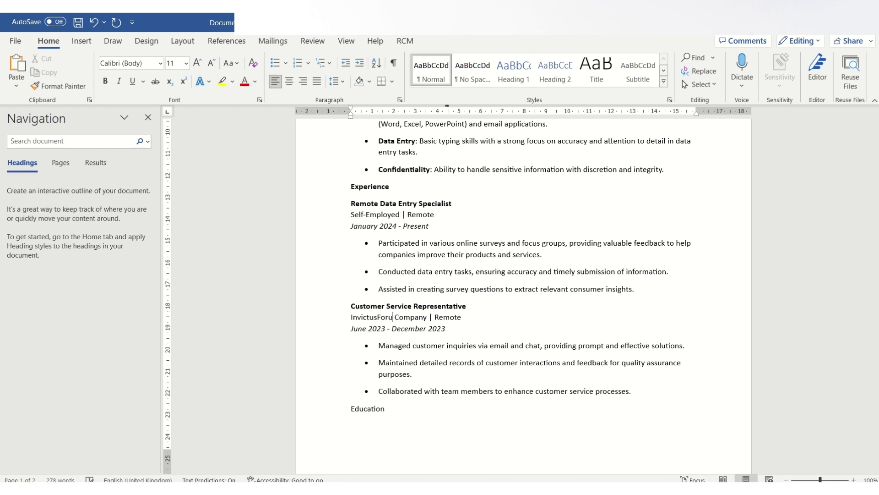
double_click(425, 318)
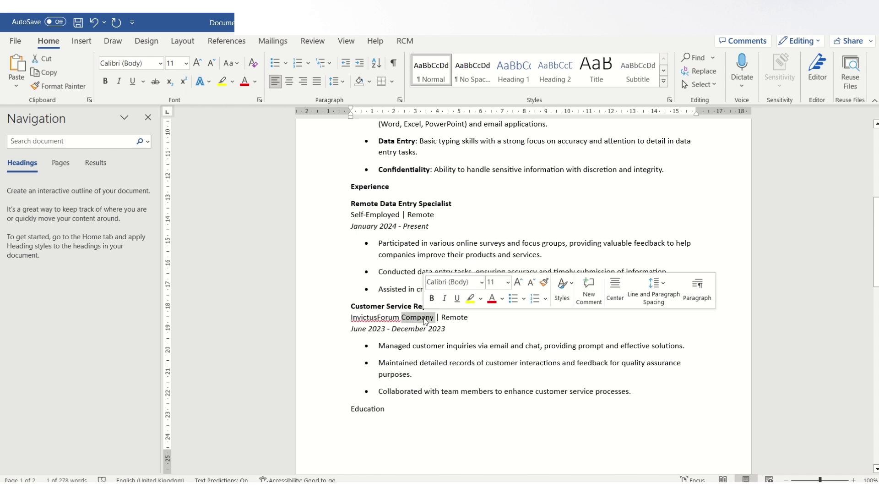
key("BackSpace")
key("BackSpace")
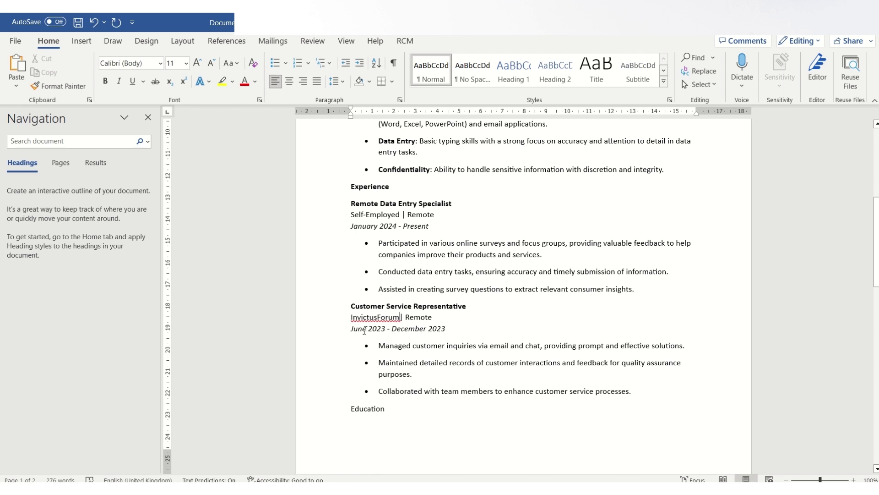
Change the entry's start year from 2023 to 2020 and bold the Education heading
double_click(380, 330)
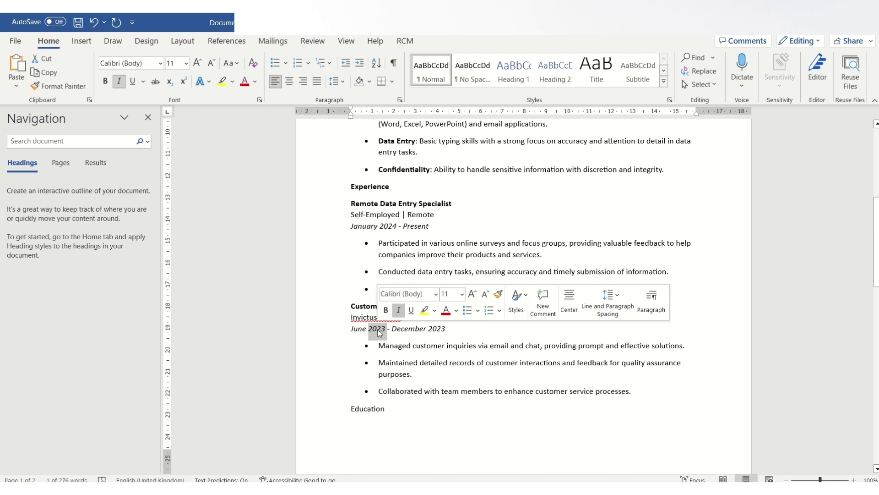
type("2020")
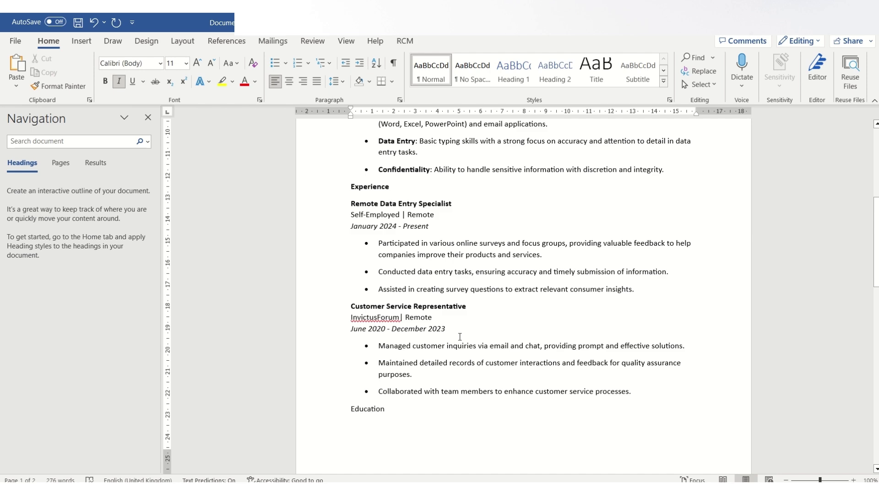
left_click_drag(876, 272, 877, 301)
left_click_drag(394, 300, 351, 300)
left_click(359, 281)
left_click_drag(875, 301, 870, 346)
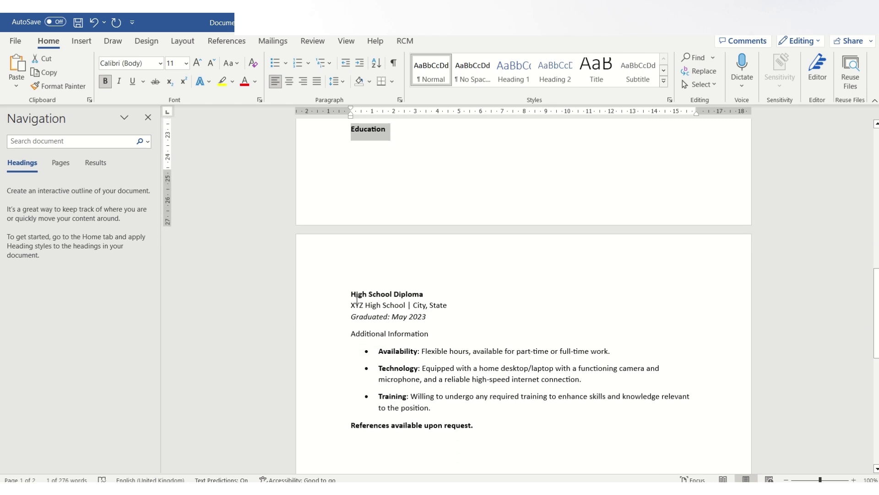
Change the school to CCAST, located in Bambili, Cameroon
left_click_drag(352, 303, 387, 314)
type("CCAST")
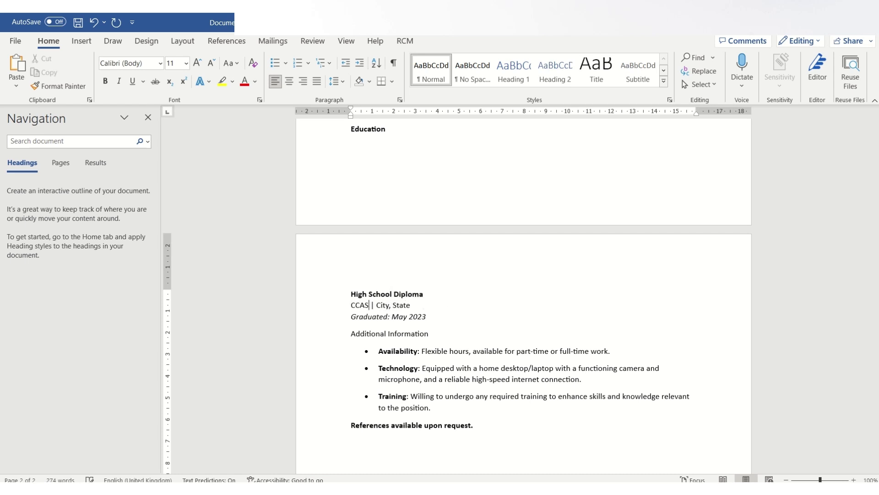
double_click(389, 306)
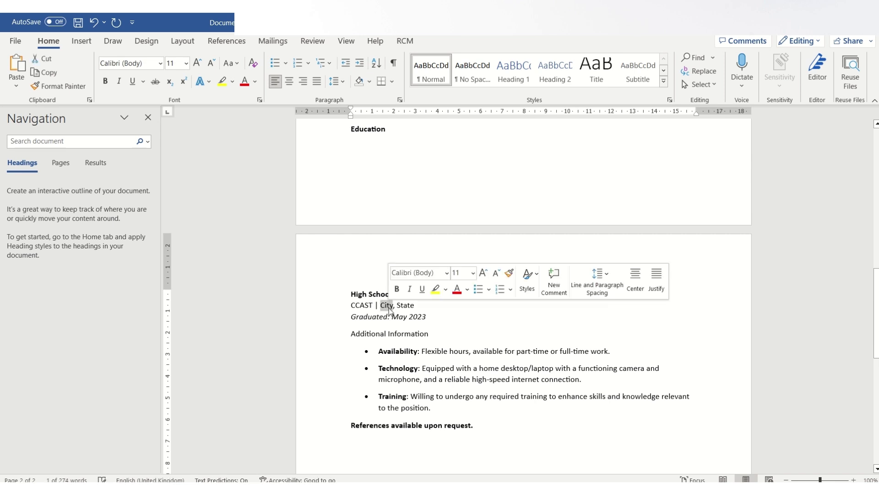
type("Bamb")
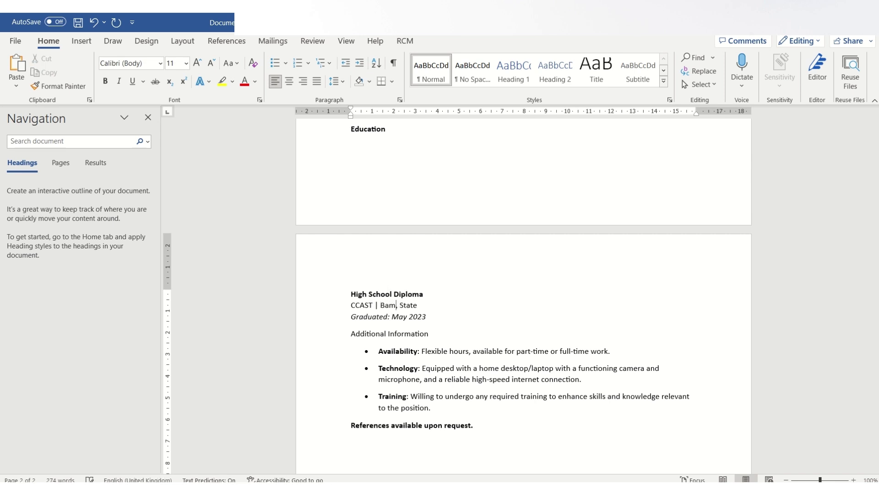
type("ili")
double_click(423, 303)
type("Cameroon")
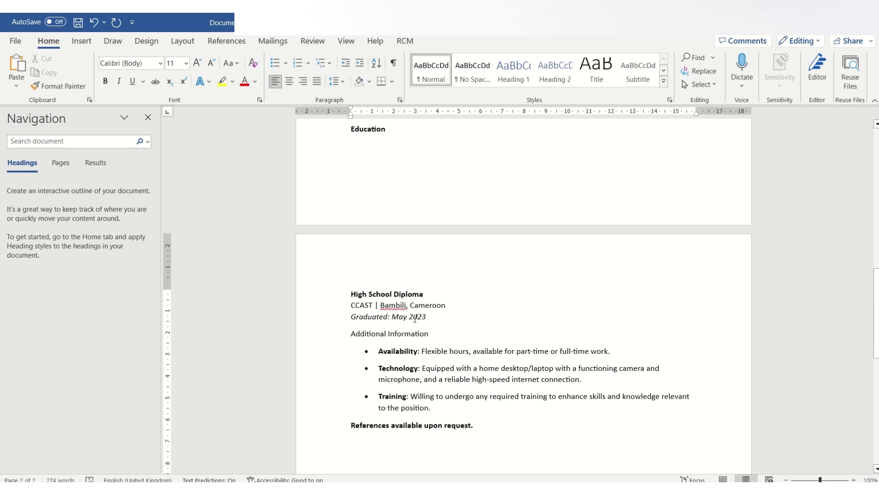
Set the High School Diploma graduation date to June 2020
double_click(414, 317)
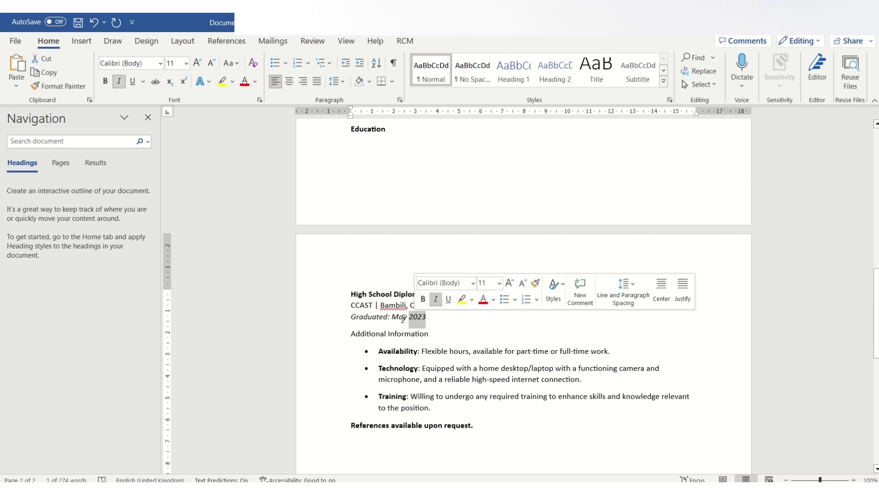
double_click(401, 316)
type("05/")
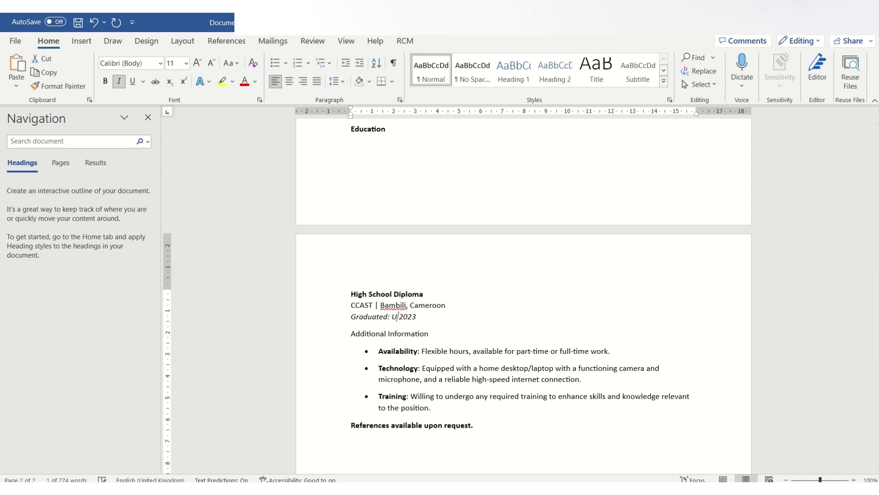
key("BackSpace")
key("BackSpace")
key("BackSpace")
type("June")
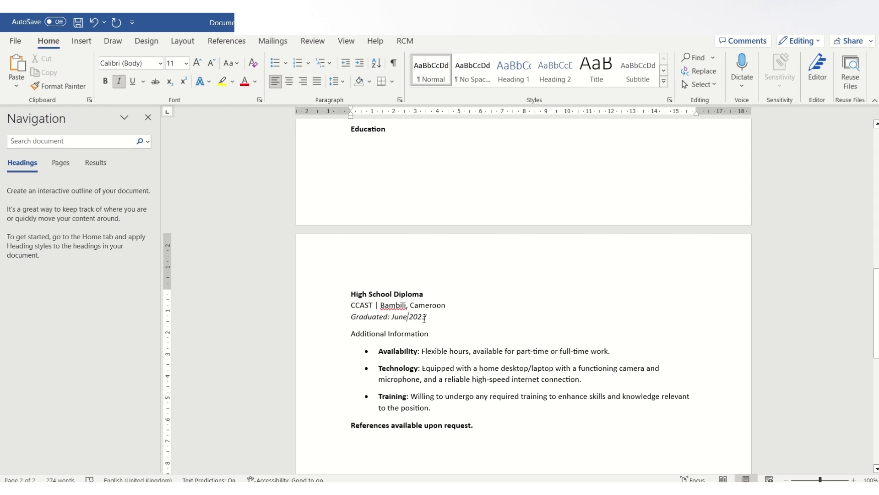
double_click(420, 316)
type("20")
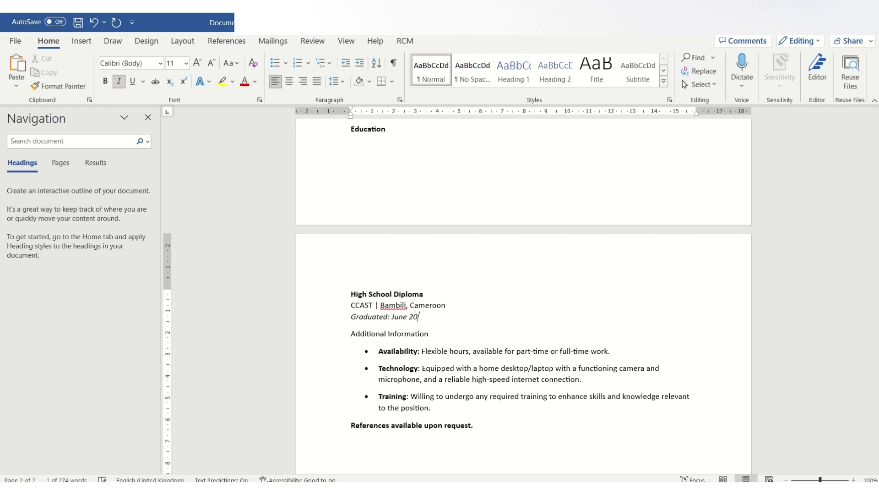
type("20")
scroll(570, 287, "down", 3)
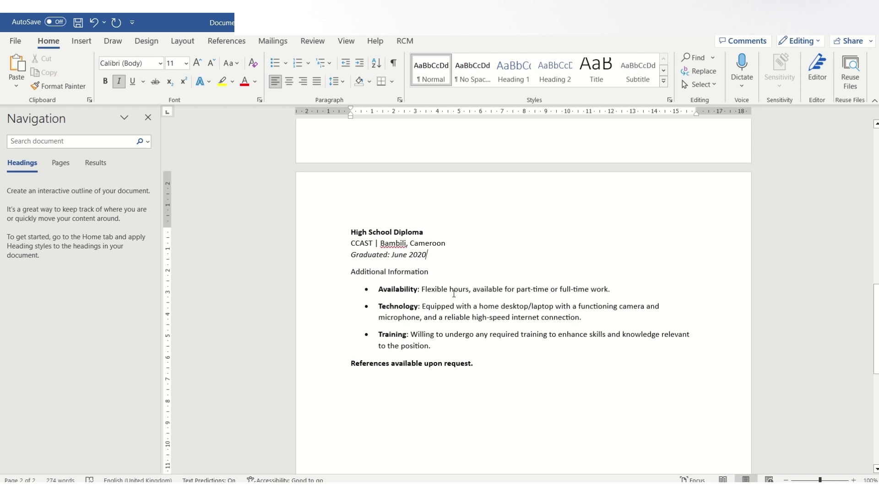
left_click_drag(877, 303, 878, 317)
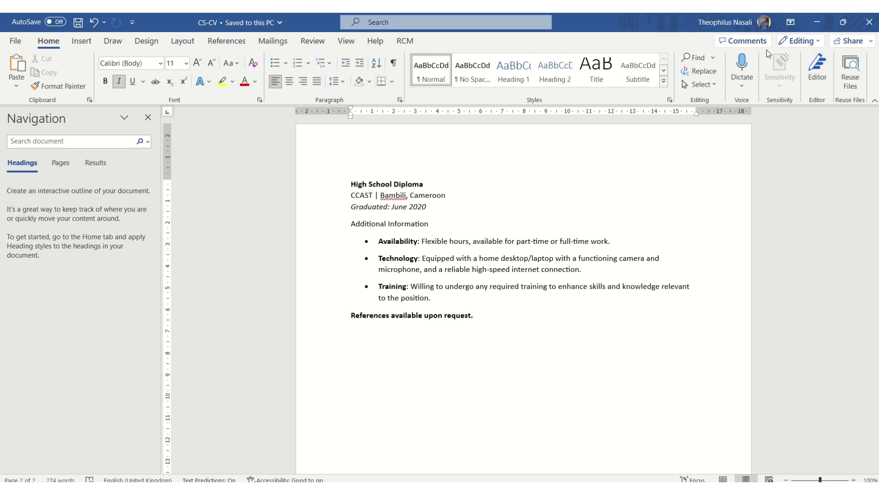
Ask Perplexity to 'Generate a cover letter for the above advertised job'
left_click(818, 24)
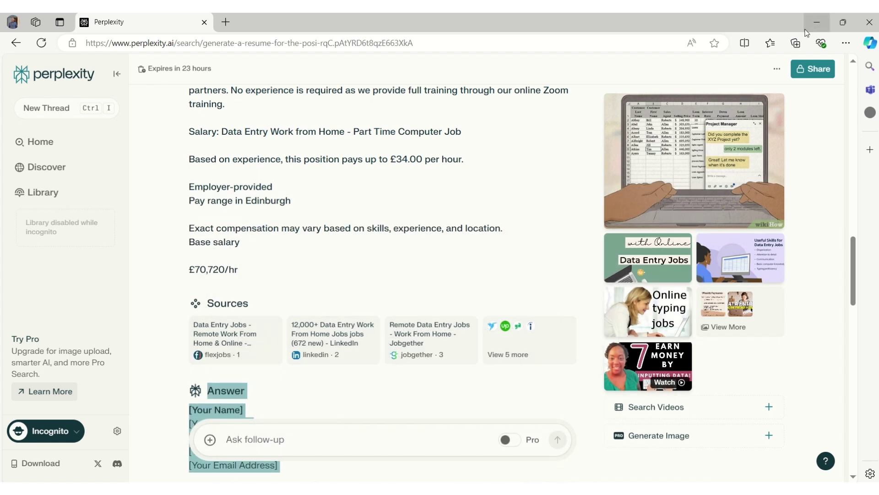
left_click(346, 440)
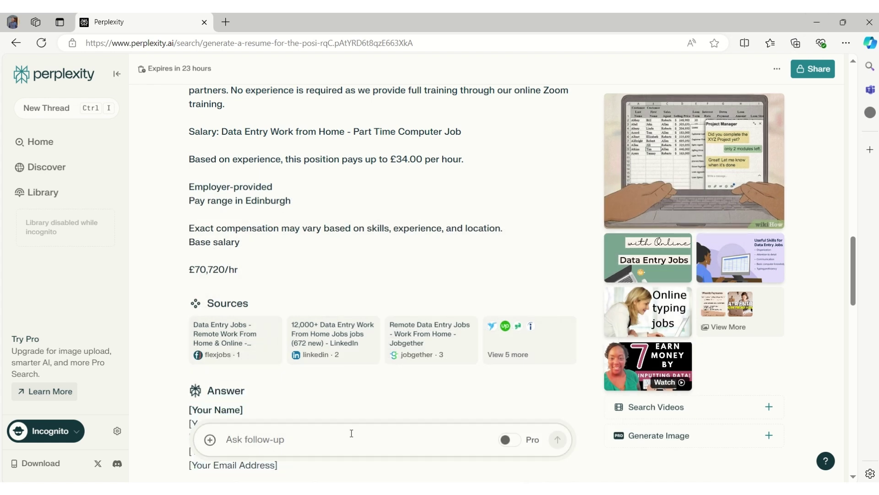
type("Ge")
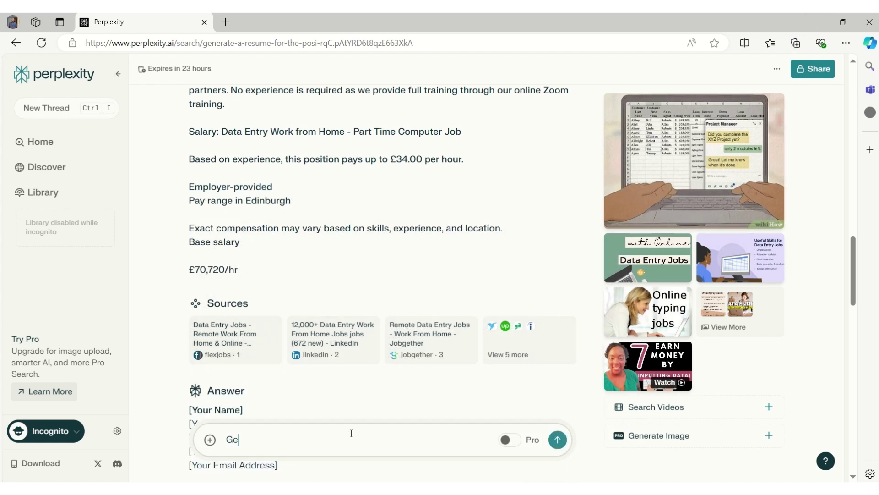
type("nerate a cover letter")
type("for the ")
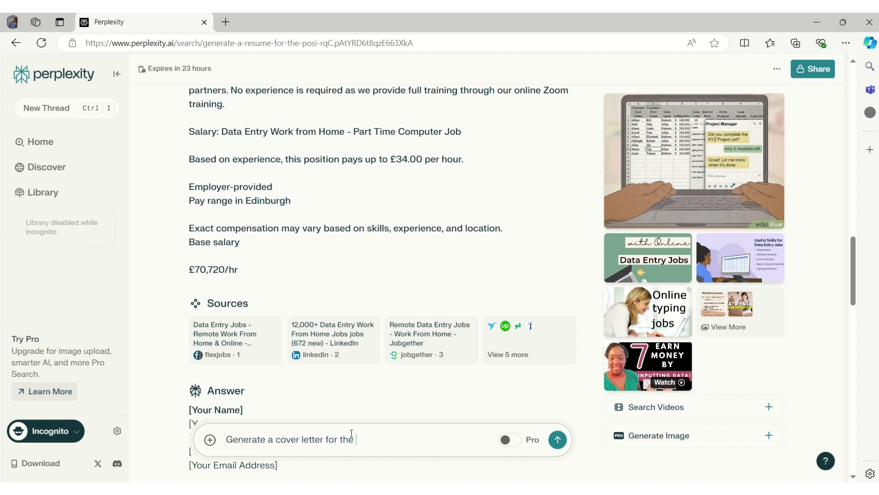
type("above advertised job")
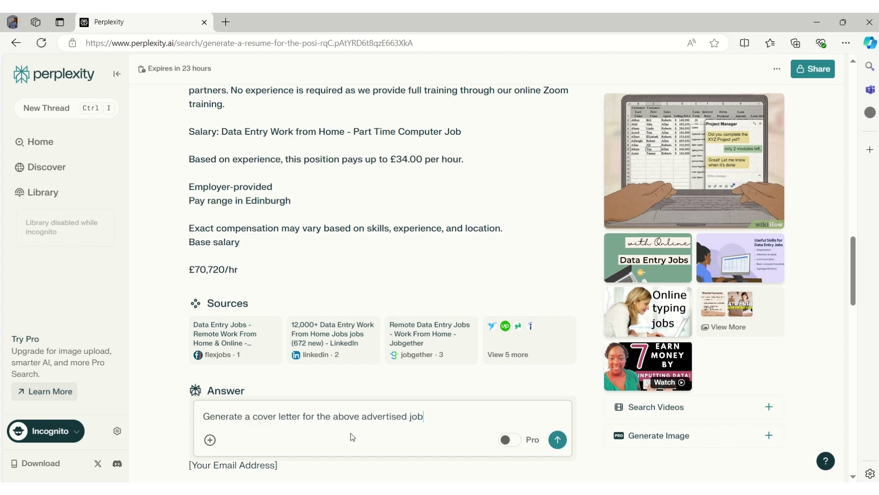
key("Return")
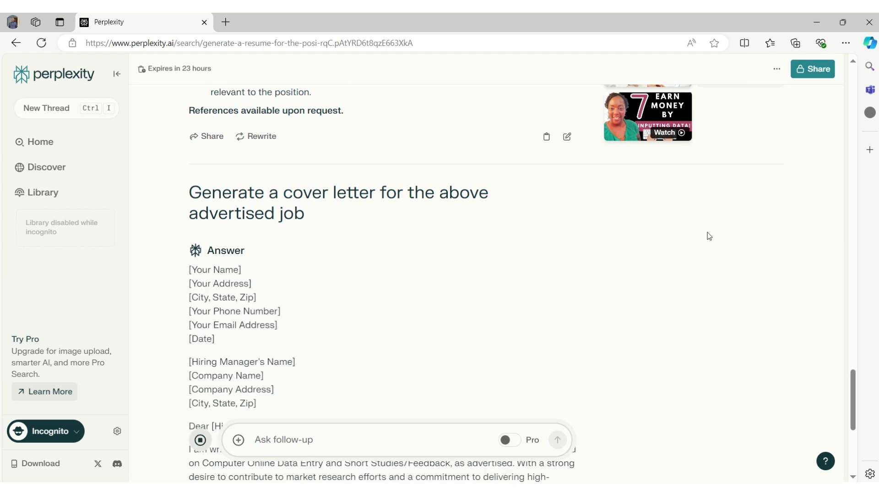
Copy Perplexity's full cover letter answer and return to the CS-CV Word document
scroll(714, 253, "down", 1)
scroll(717, 261, "down", 5)
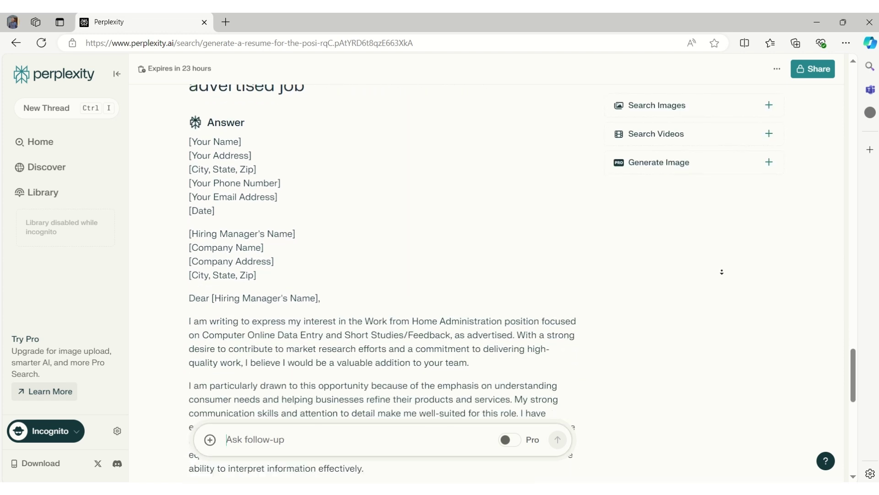
scroll(723, 272, "down", 5)
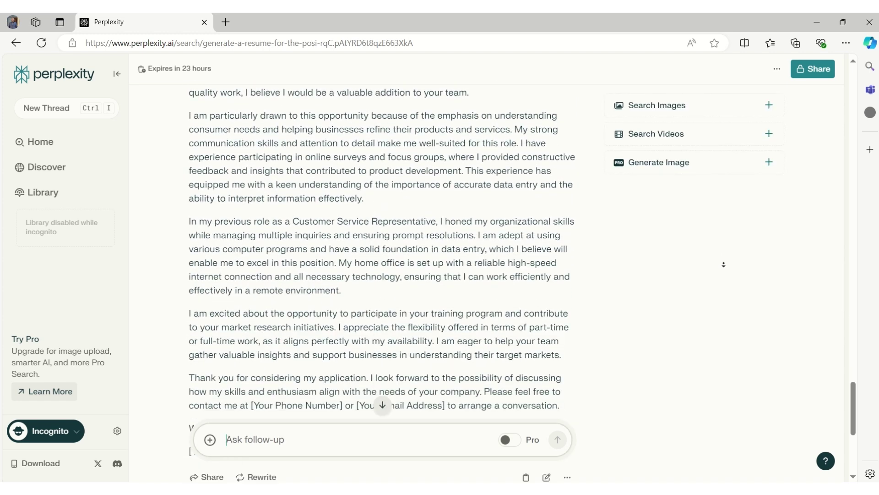
scroll(724, 264, "down", 1)
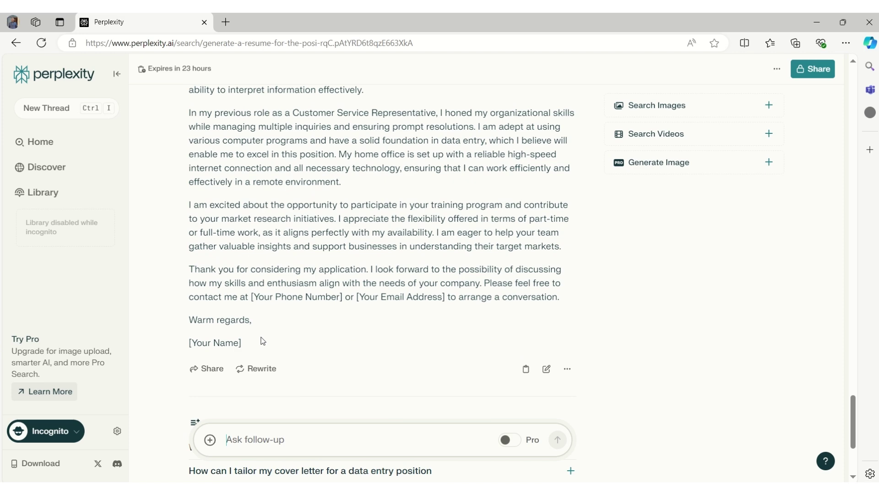
left_click_drag(249, 344, 188, 208)
right_click(216, 233)
left_click(247, 244)
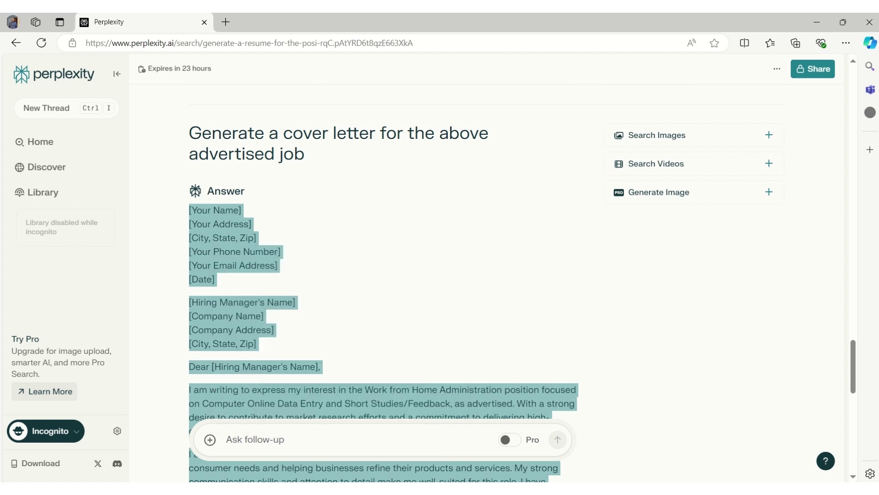
left_click(369, 443)
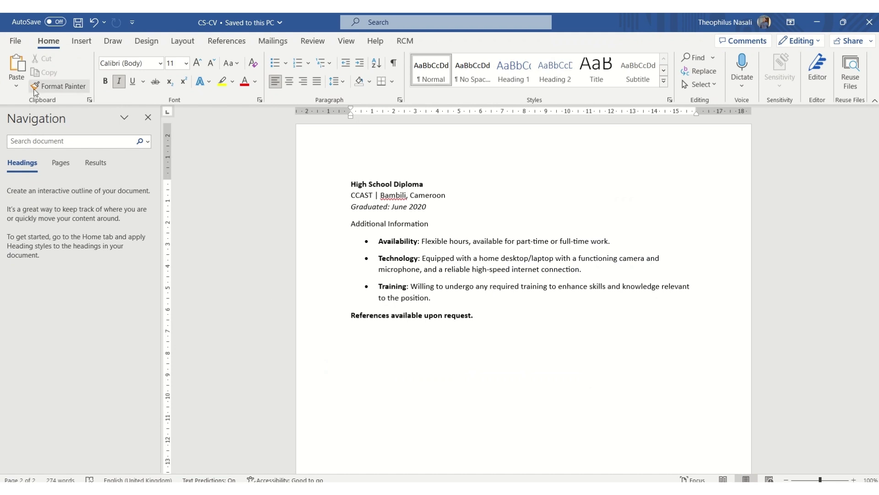
Paste the cover letter into a new blank document with Merge Formatting
key("ctrl+n")
right_click(351, 188)
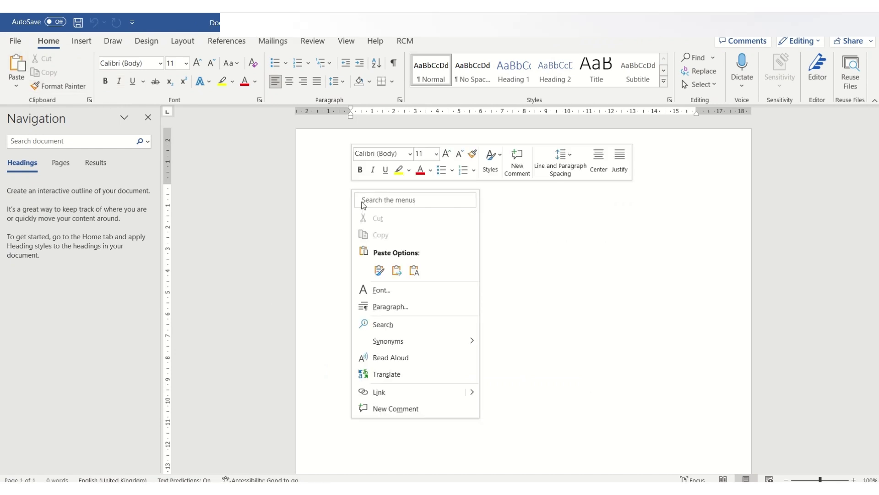
left_click(396, 269)
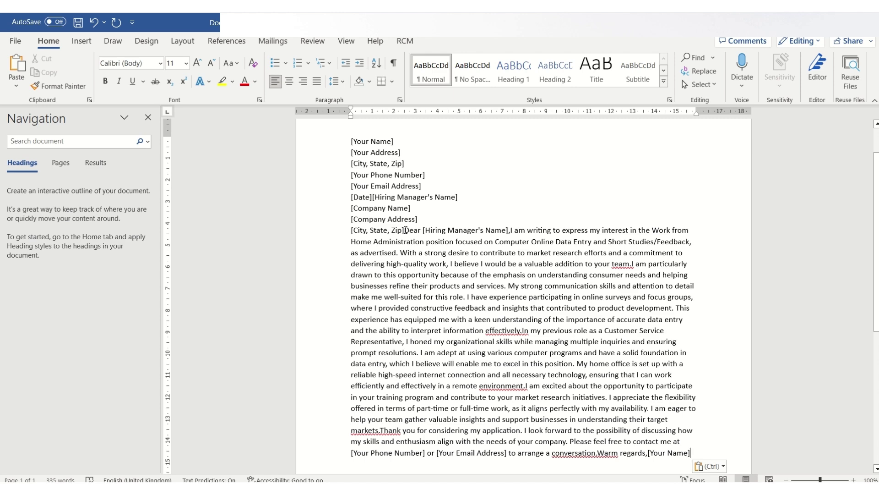
Put the 'Dear' greeting and the 'I am writing' paragraph on their own lines
left_click(405, 230)
key("Return")
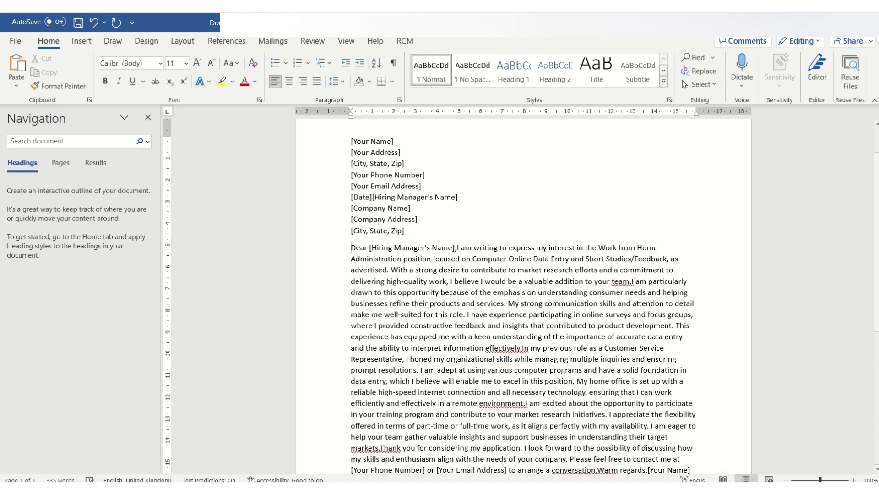
left_click(459, 249)
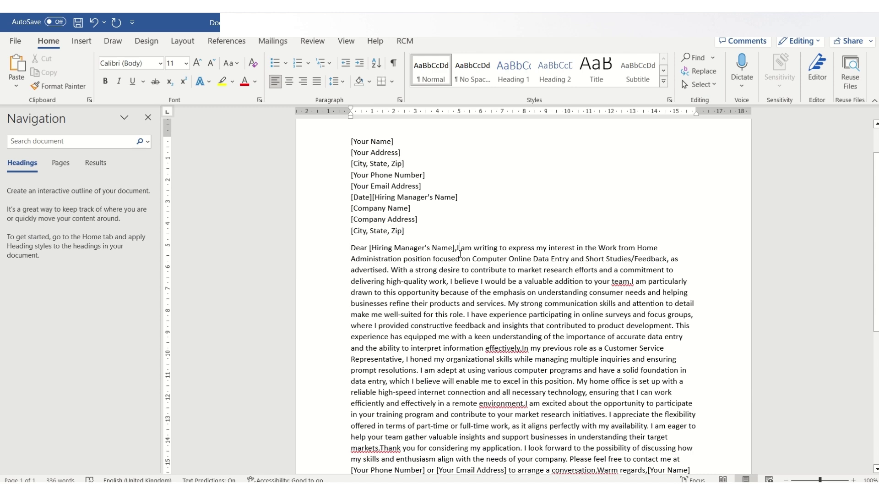
key("Return")
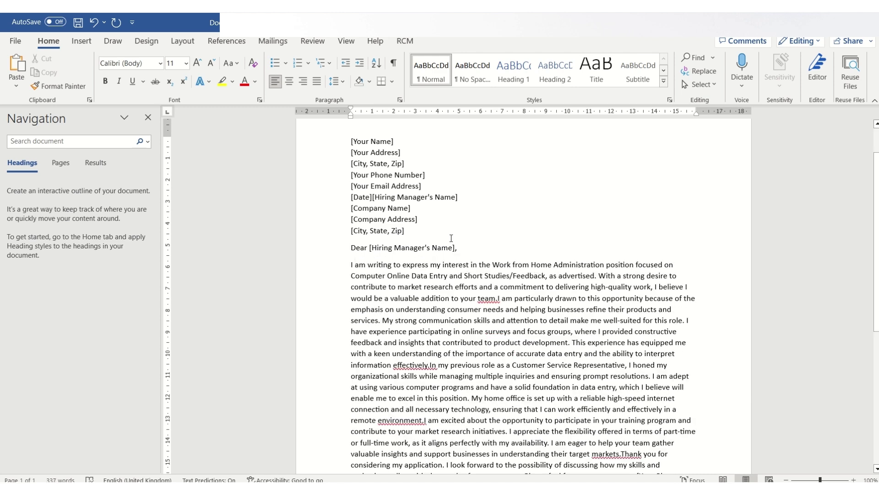
left_click_drag(396, 139, 346, 136)
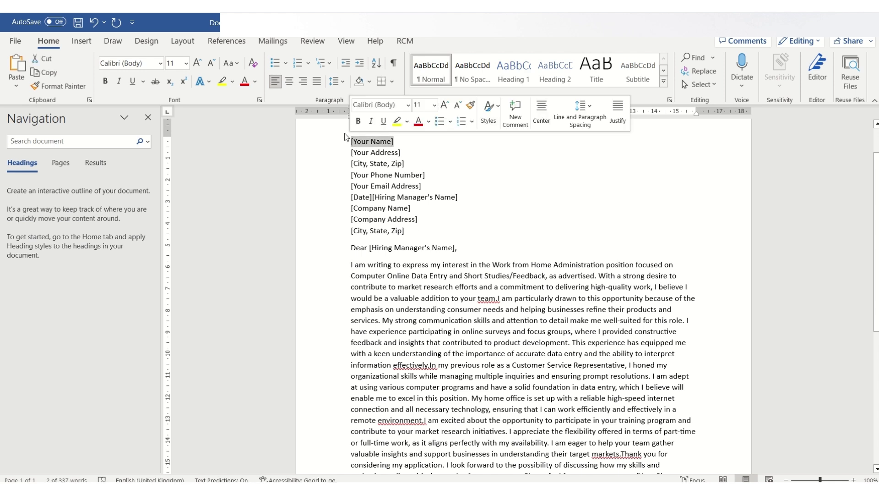
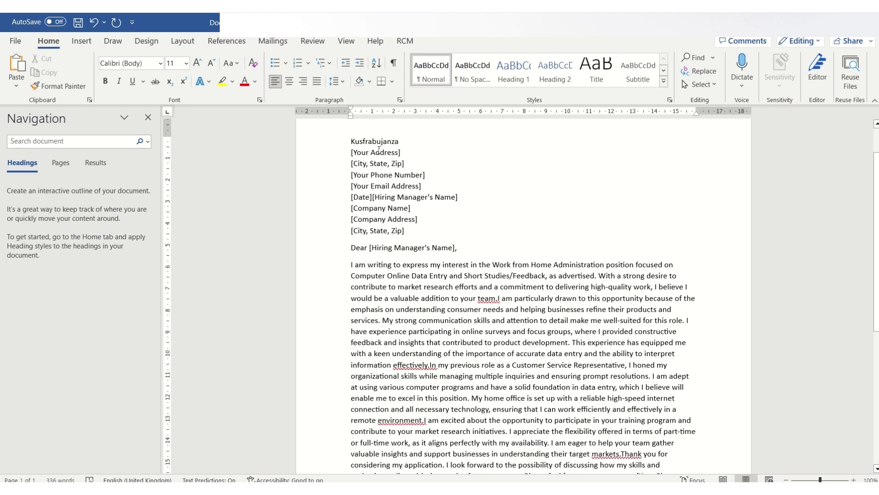
Type the applicant's name, street address and city over the letter's header placeholders
left_click_drag(401, 153, 349, 153)
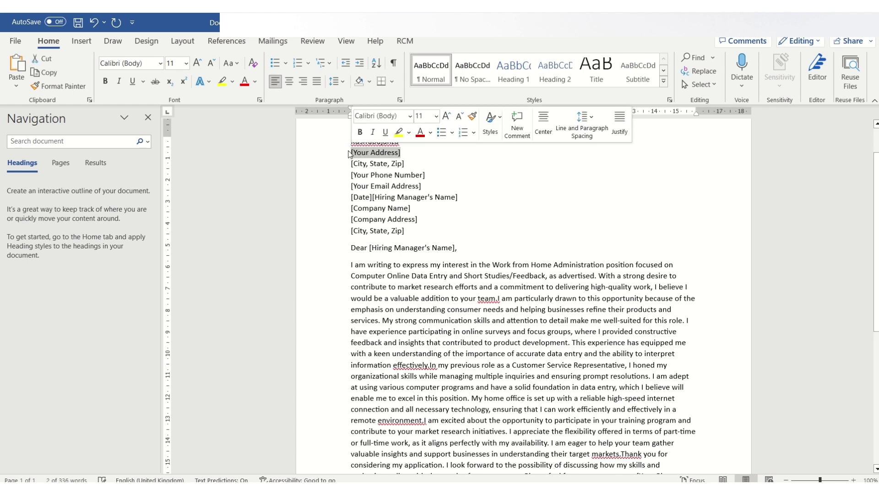
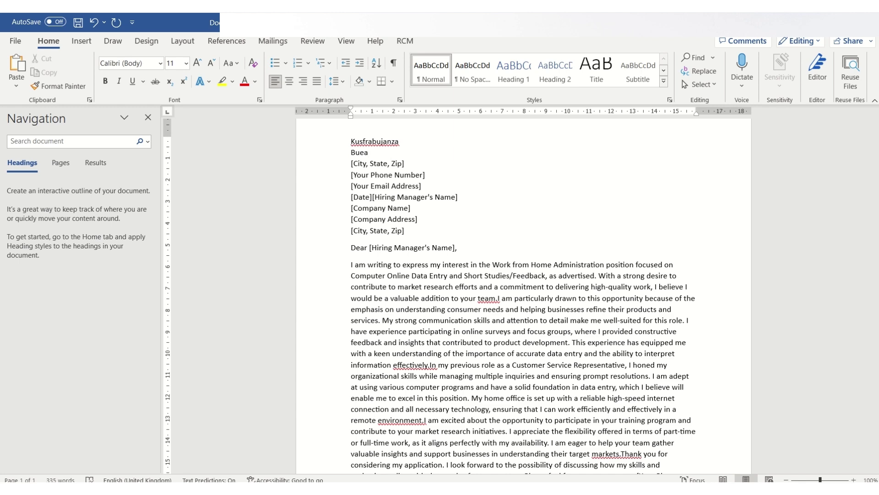
left_click_drag(414, 165, 351, 165)
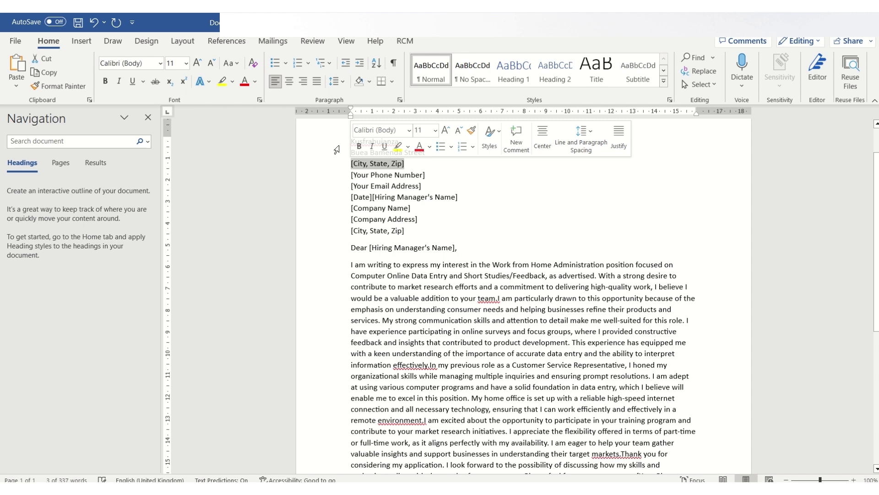
type("Buea, Cameroon.")
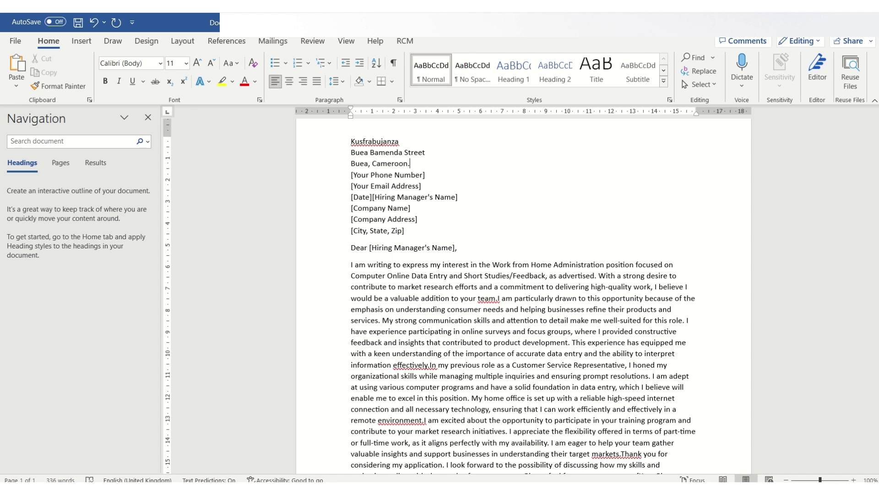
left_click(351, 175)
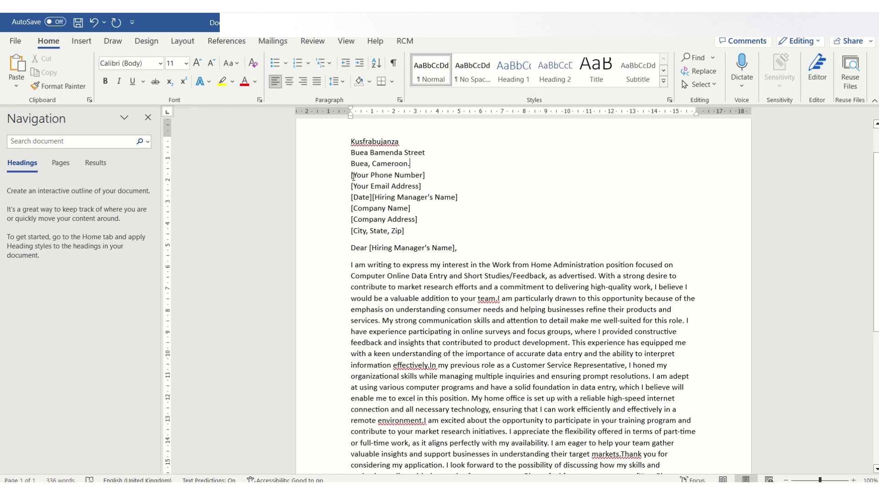
Copy the phone number and e-mail from the résumé into the cover letter's contact placeholders
key("alt+Tab")
key("alt+Tab")
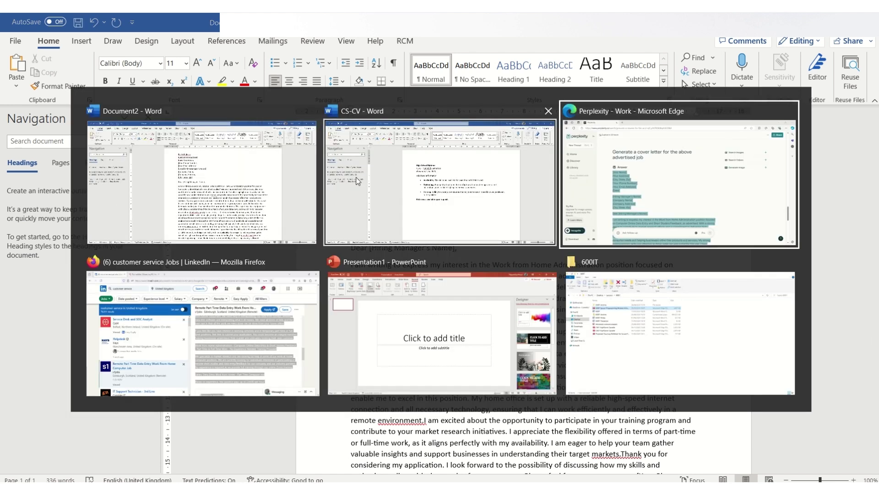
key("alt+Tab")
key("alt+Tab")
key("alt+Tab")
key("alt+Tab")
key("alt+Tab")
key("alt+Tab")
key("alt+Tab")
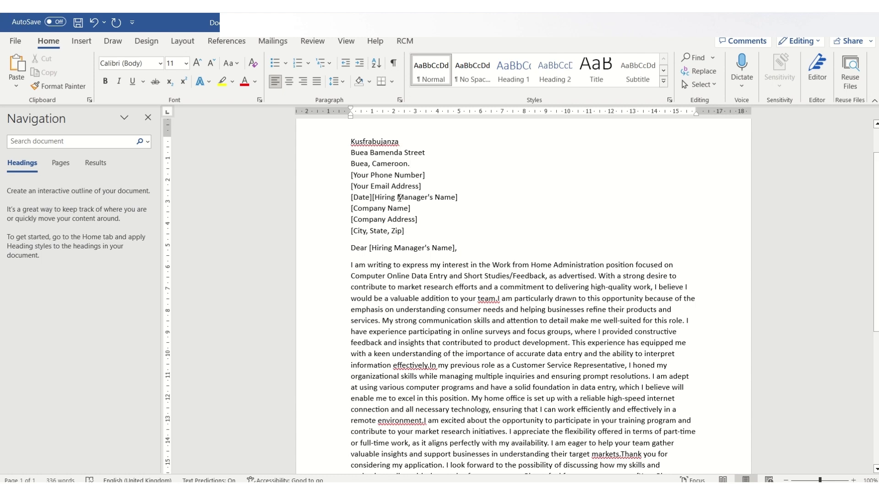
key("alt+Tab")
key("alt+Tab")
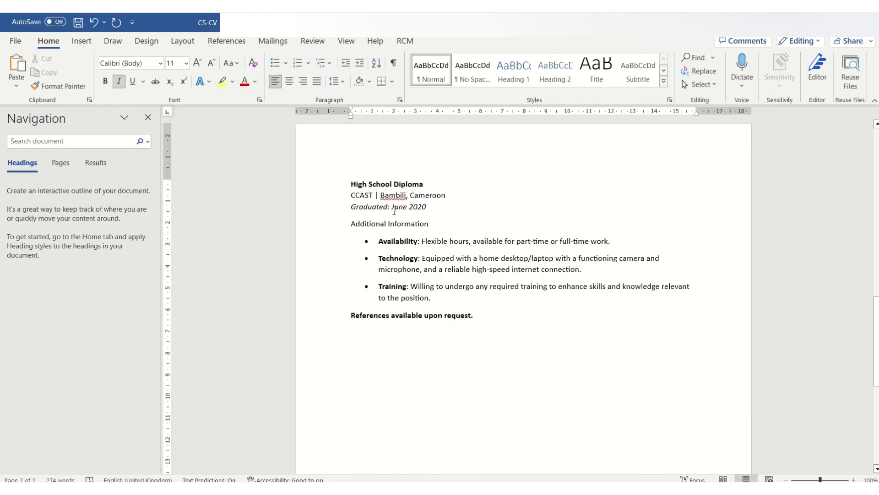
middle_click(525, 270)
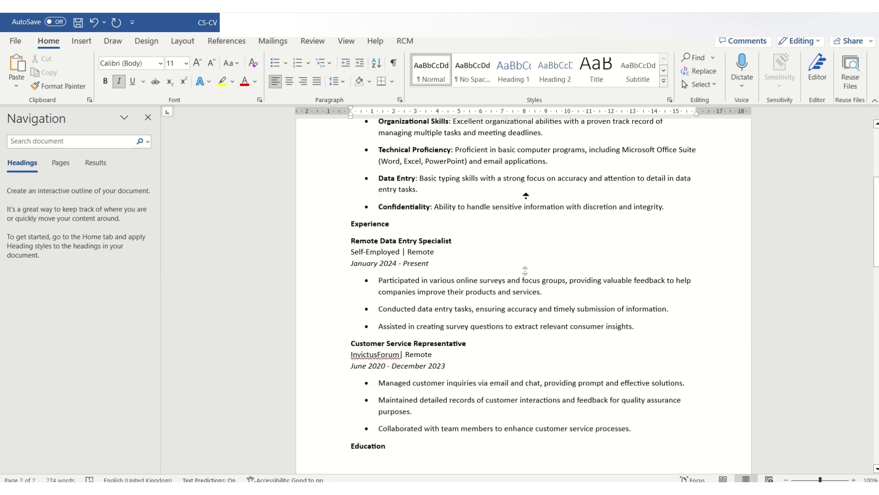
left_click(526, 202)
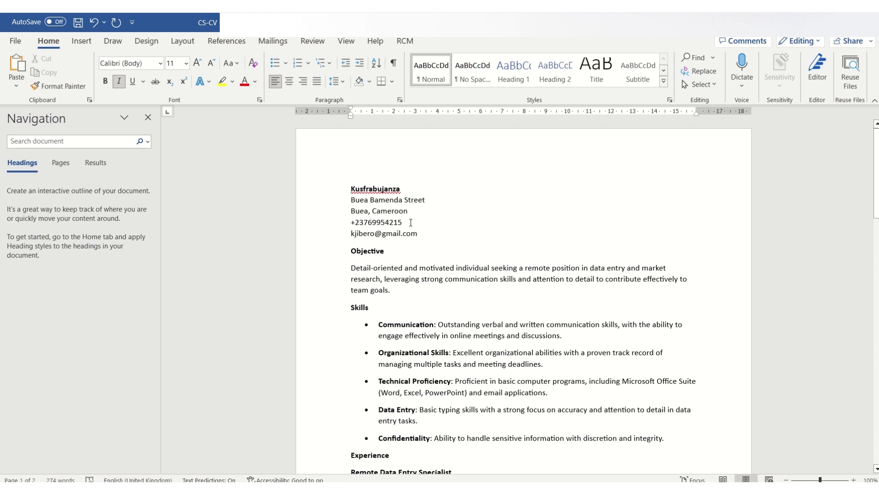
left_click_drag(418, 234, 348, 224)
key("ctrl+c")
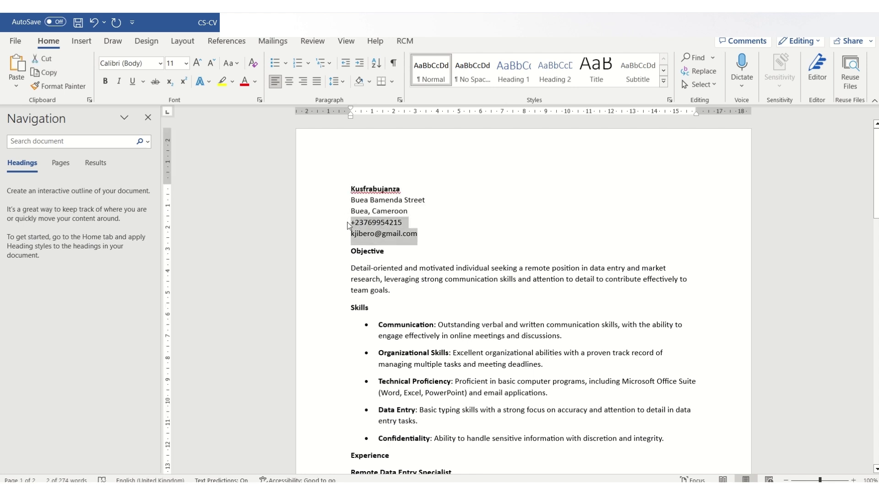
key("alt+Tab")
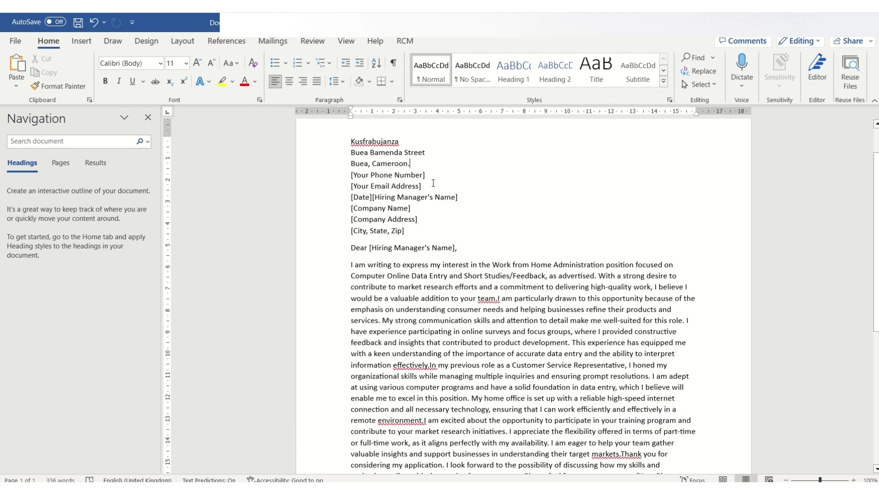
left_click_drag(422, 187, 350, 174)
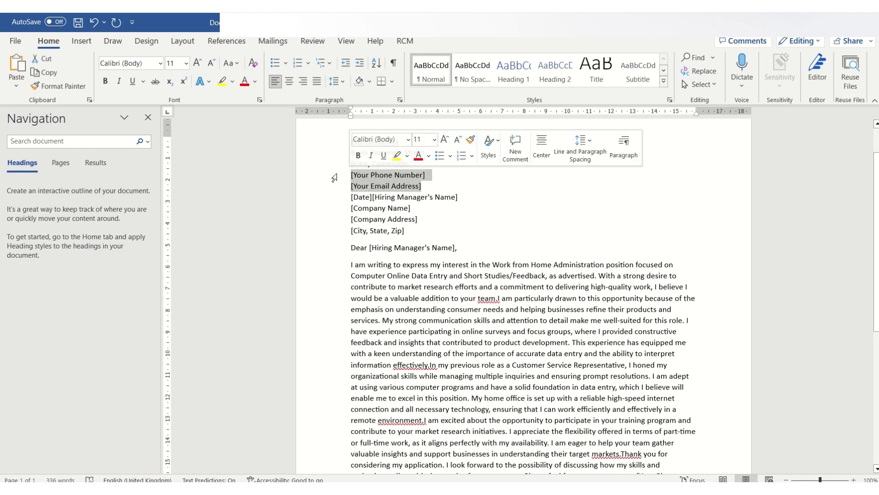
key("ctrl+v")
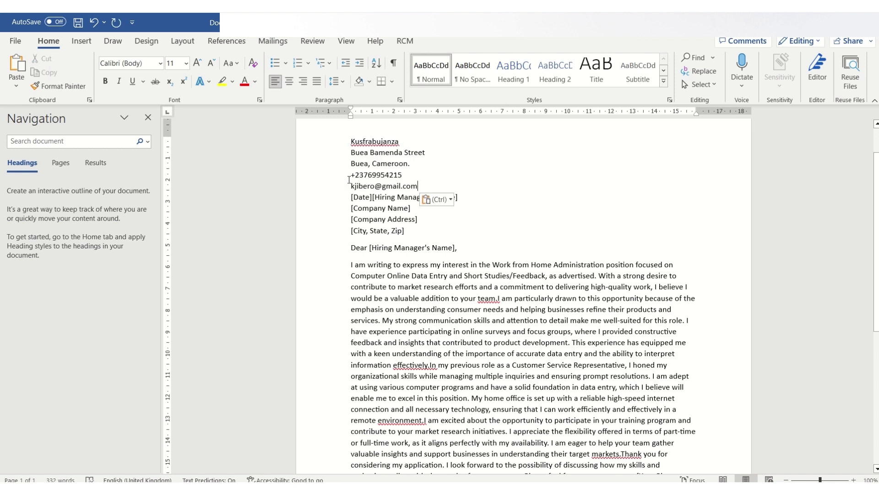
Put the date 05/09/2024 on its own line and shorten the hiring-manager placeholder
left_click(372, 197)
key("Return")
left_click_drag(372, 198, 350, 202)
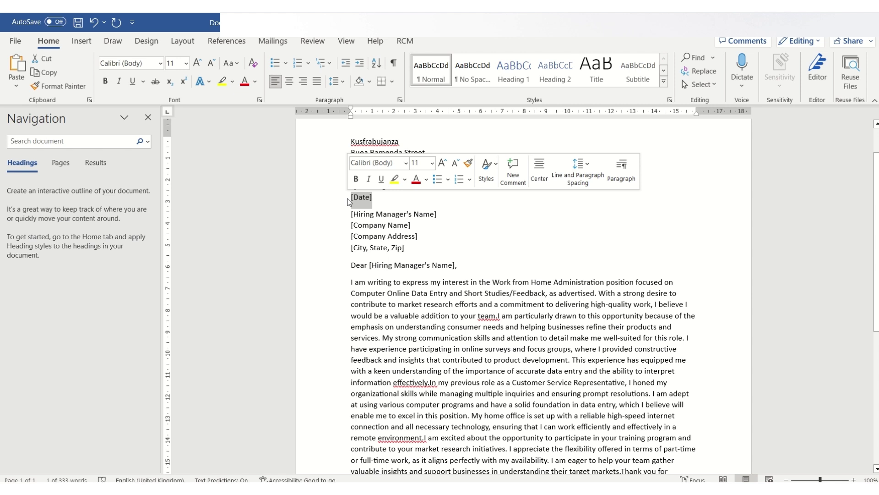
type("05/09/2024")
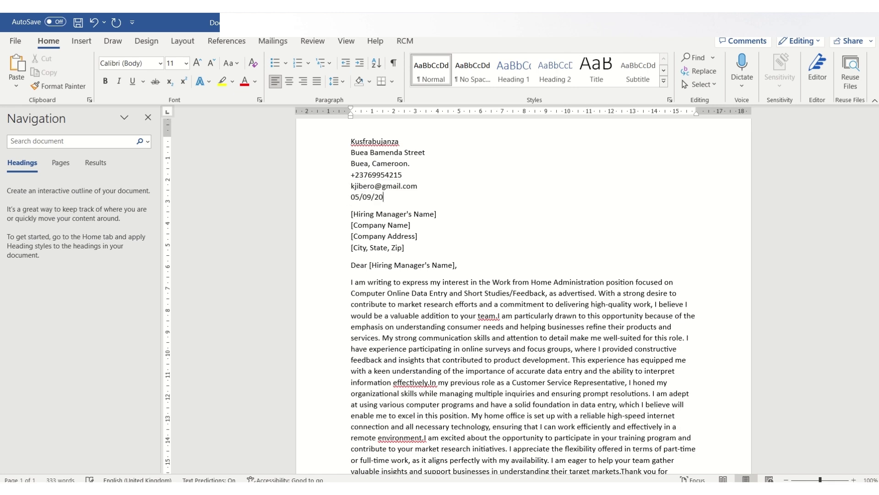
left_click(442, 215)
key("BackSpace")
key("BackSpace")
key("BackSpace")
key("BackSpace")
key("BackSpace")
key("BackSpace")
key("BackSpace")
key("alt+Tab")
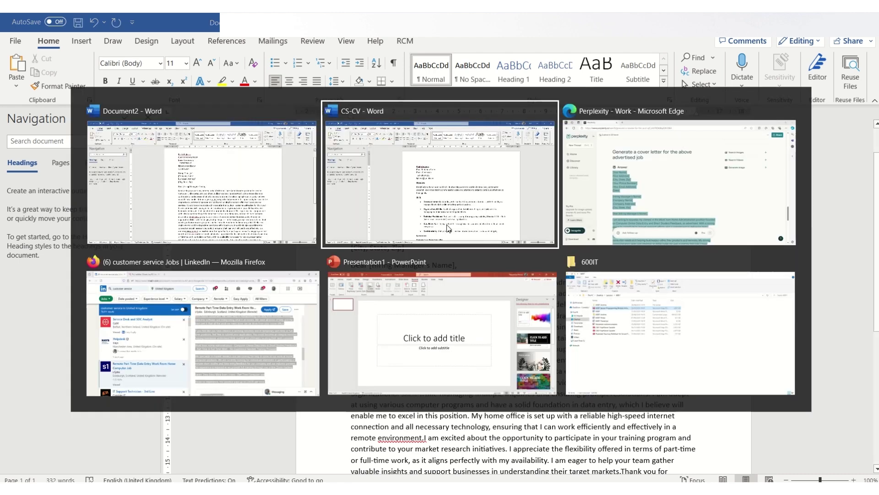
key("alt+Tab")
key("alt+Tab")
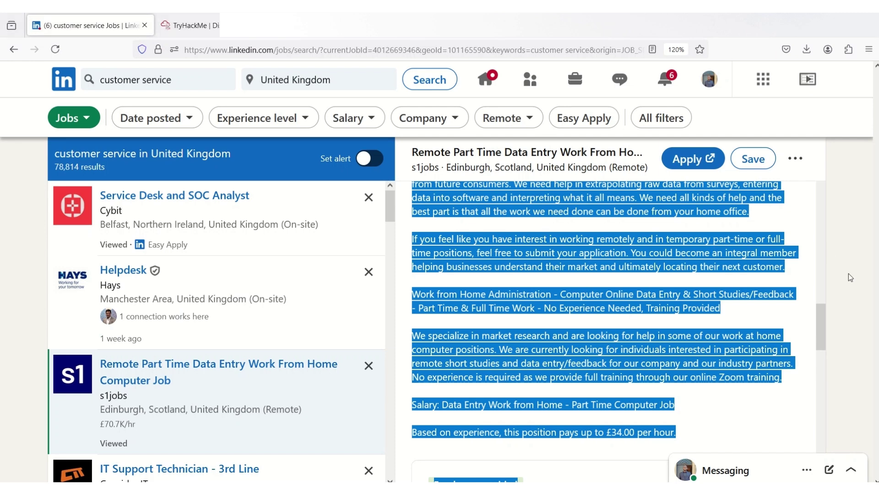
Copy the company name s1jobs from the LinkedIn job posting header and return to Word
scroll(850, 277, "up", 10)
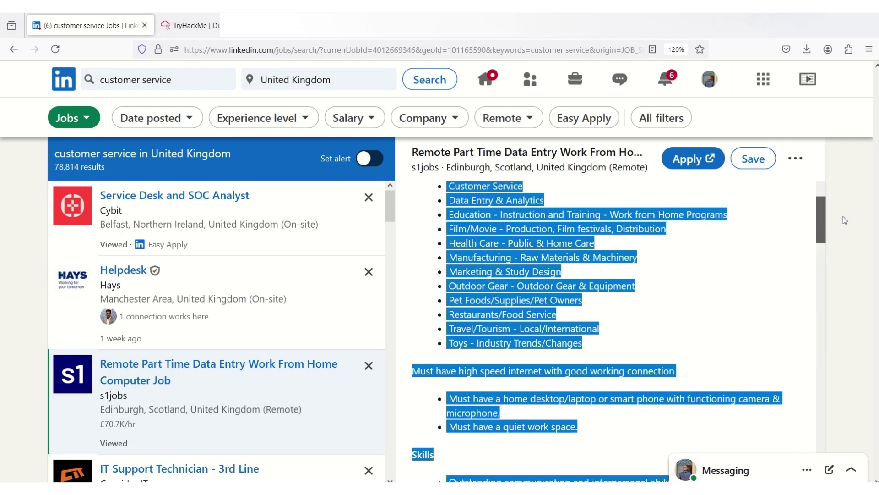
scroll(845, 220, "up", 6)
scroll(858, 180, "up", 2)
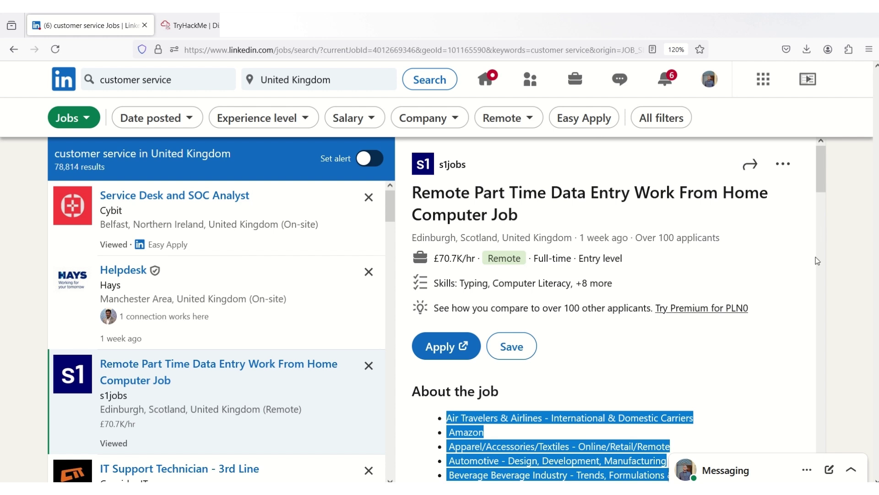
left_click(809, 268)
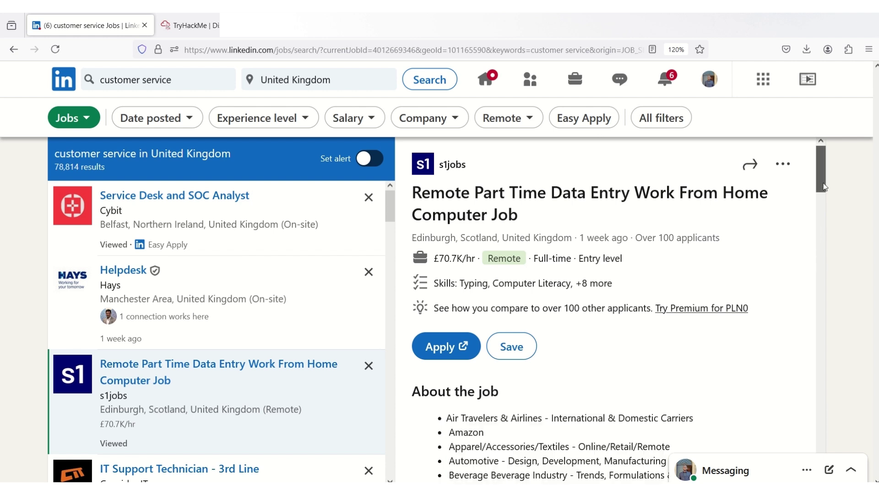
left_click_drag(471, 170, 441, 167)
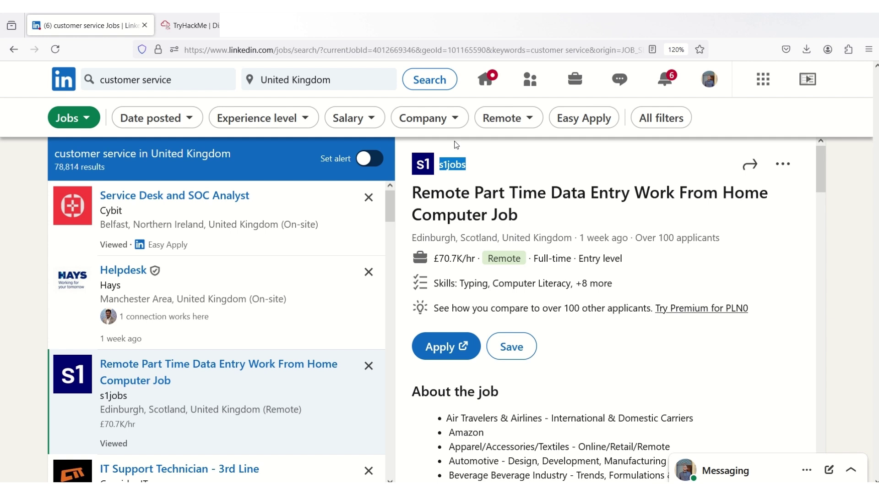
right_click(461, 168)
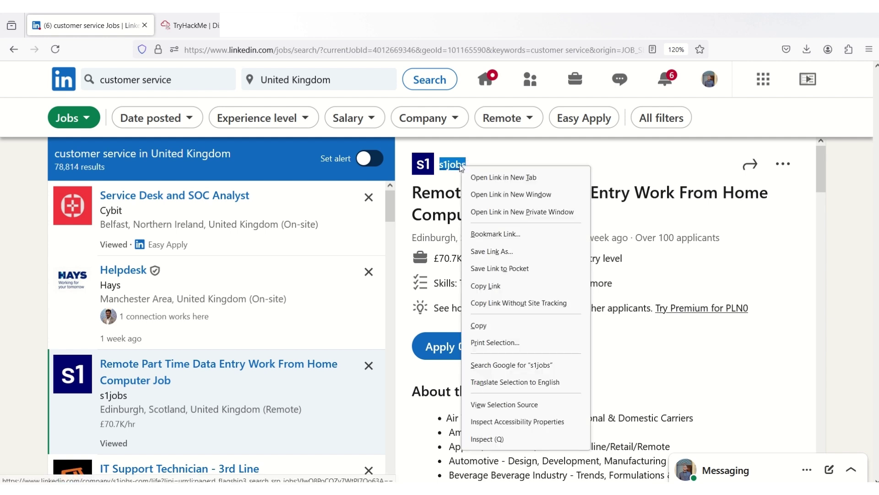
left_click(483, 327)
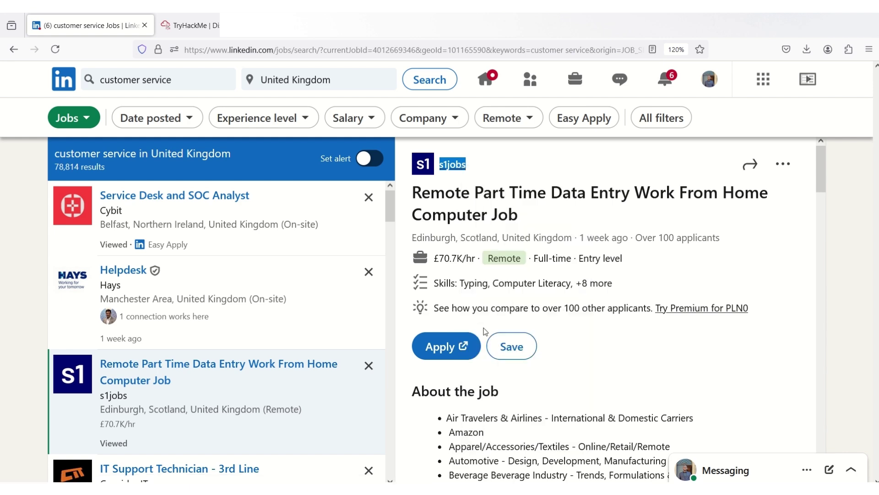
key("alt+Tab")
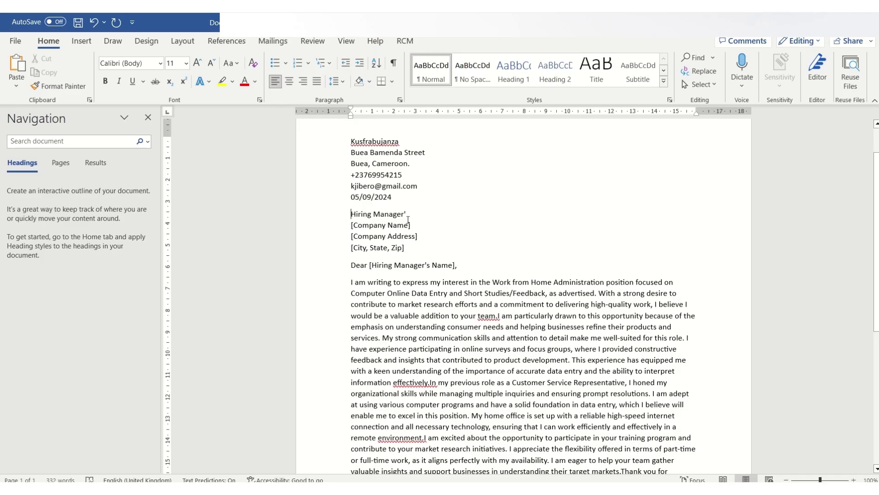
Paste s1jobs as plain text over [Company Name] and delete the company address lines
left_click_drag(411, 225, 336, 229)
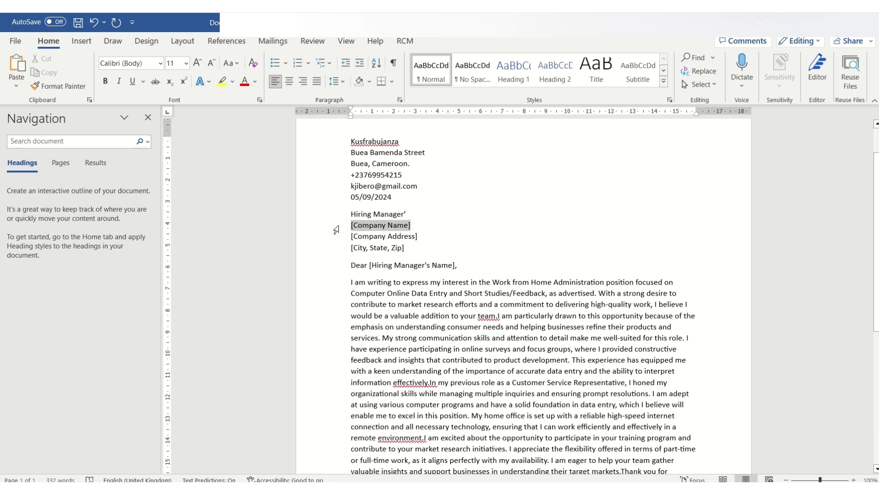
key("ctrl+v")
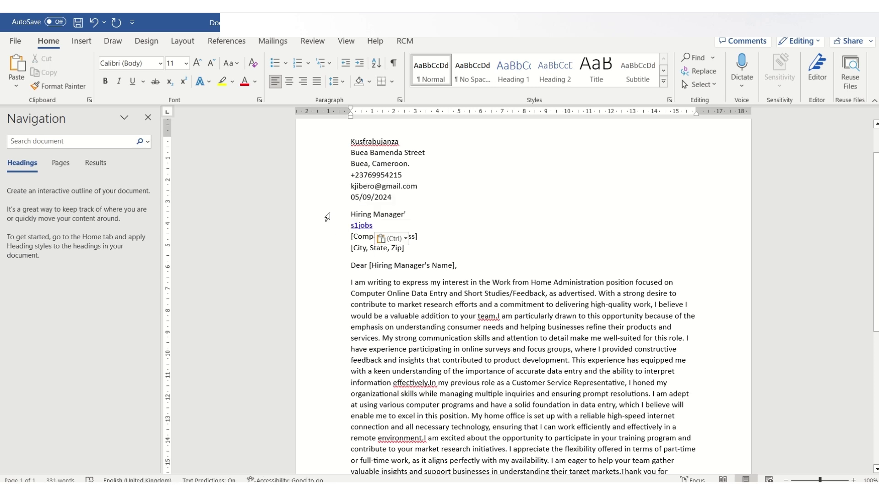
left_click(395, 238)
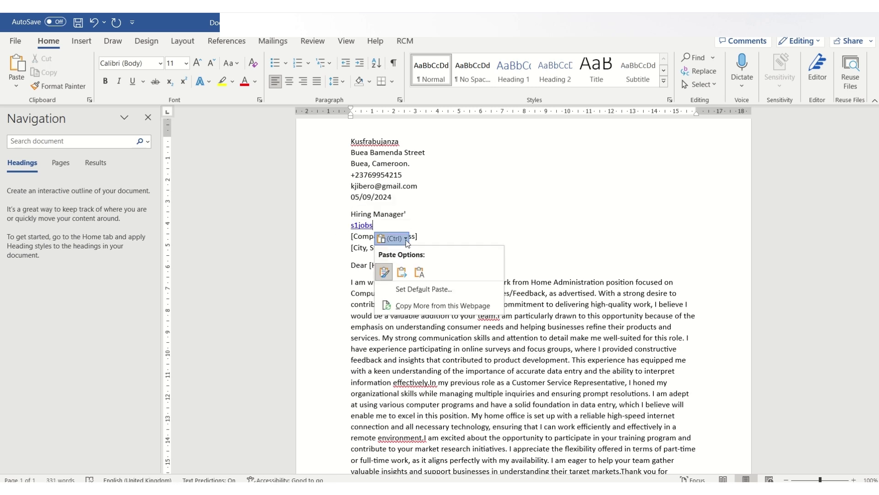
left_click(419, 272)
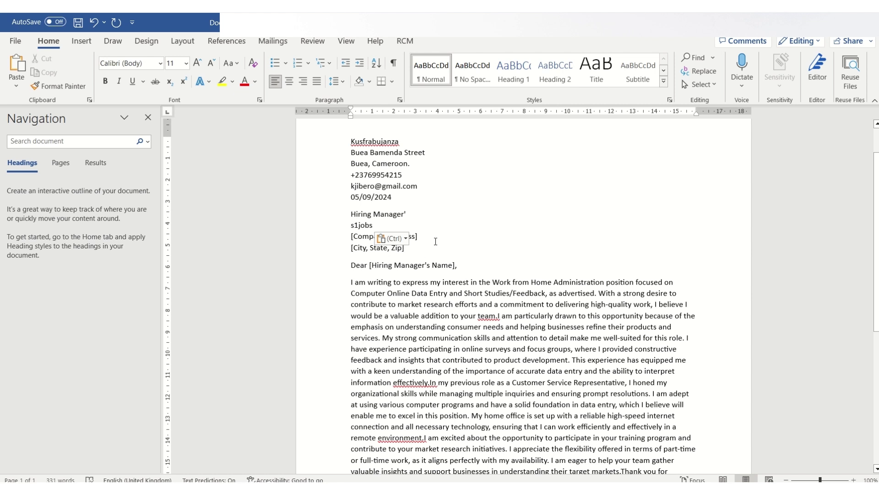
left_click_drag(412, 249, 354, 236)
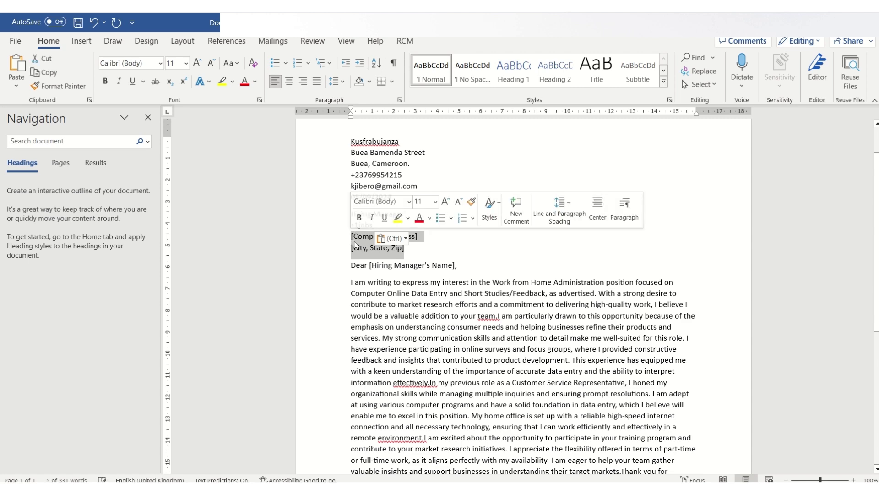
key("BackSpace")
key("BackSpace")
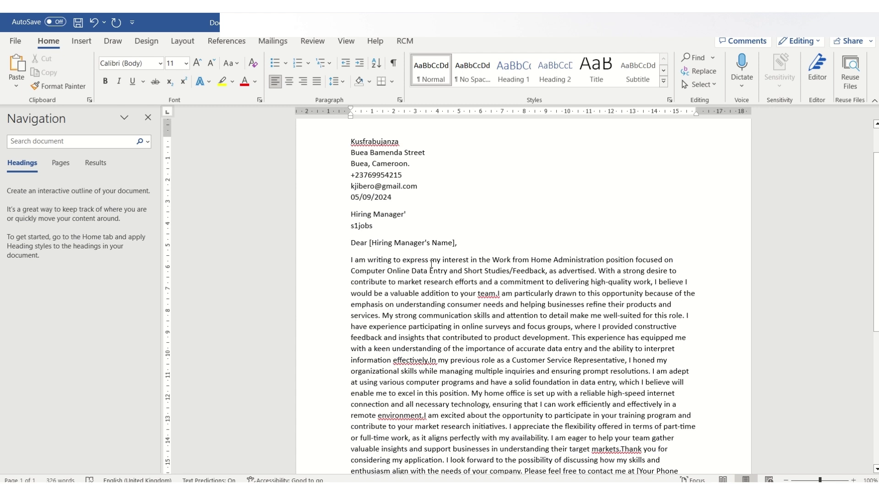
Change the salutation to 'Dear Hiring Manager'
left_click(455, 242)
key("BackSpace")
key("BackSpace")
key("BackSpace")
key("BackSpace")
key("BackSpace")
key("BackSpace")
key("BackSpace")
key("BackSpace")
left_click(417, 242)
left_click(377, 242)
key("BackSpace")
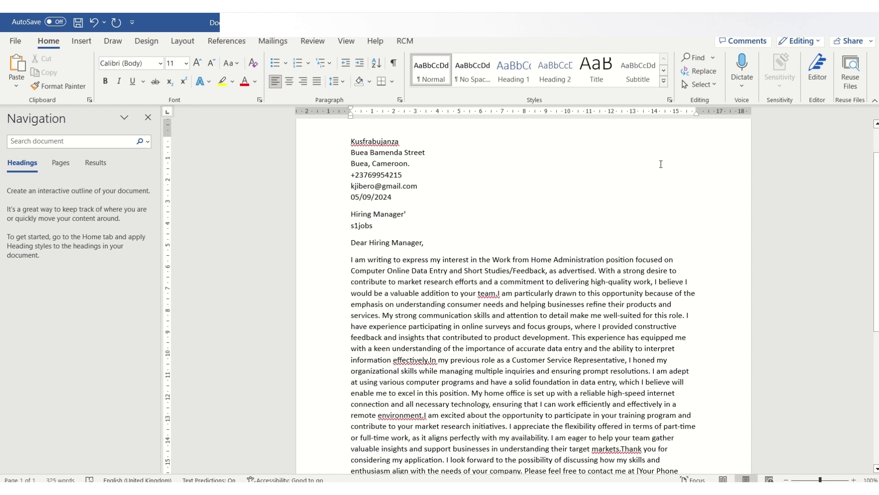
Put 'Warm regards,' on its own line and sign with the applicant's name below it
middle_click(599, 214)
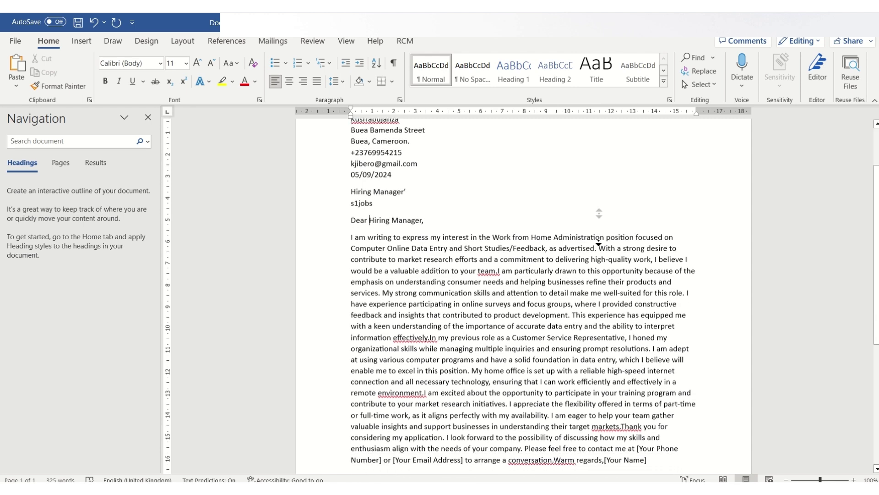
double_click(558, 401)
left_click(557, 405)
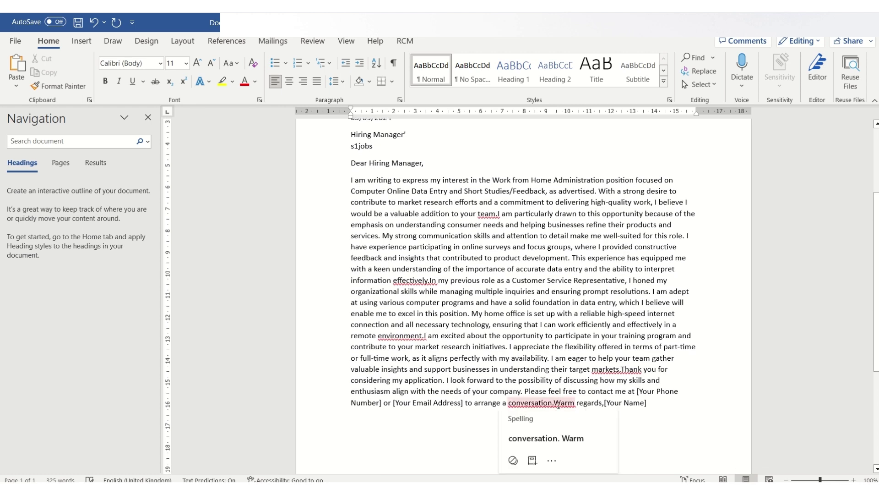
left_click(553, 403)
key("Return")
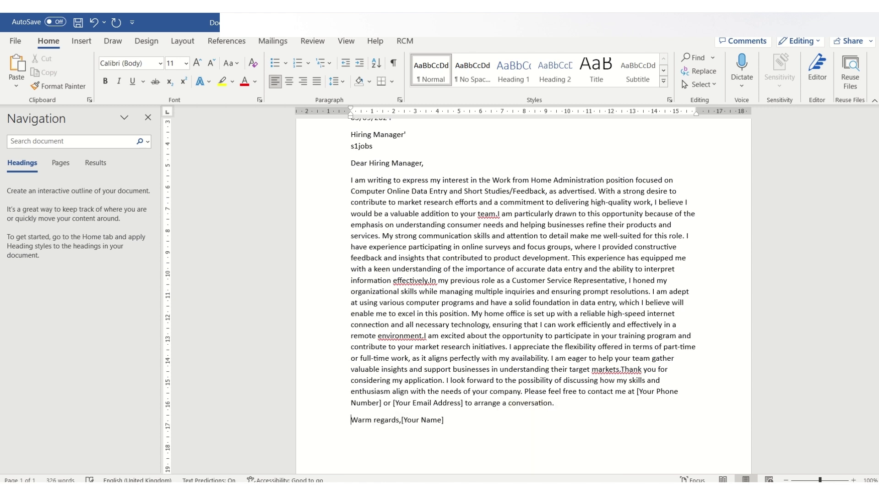
left_click(402, 419)
key("Return")
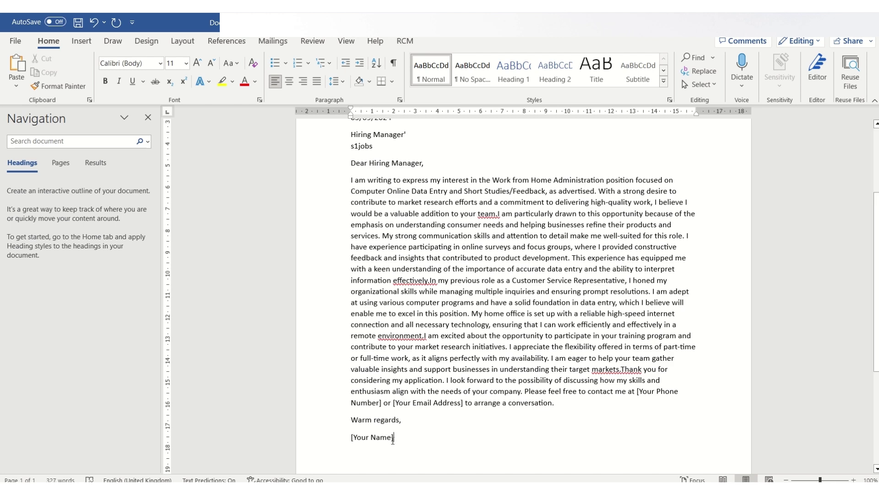
left_click_drag(393, 441, 350, 440)
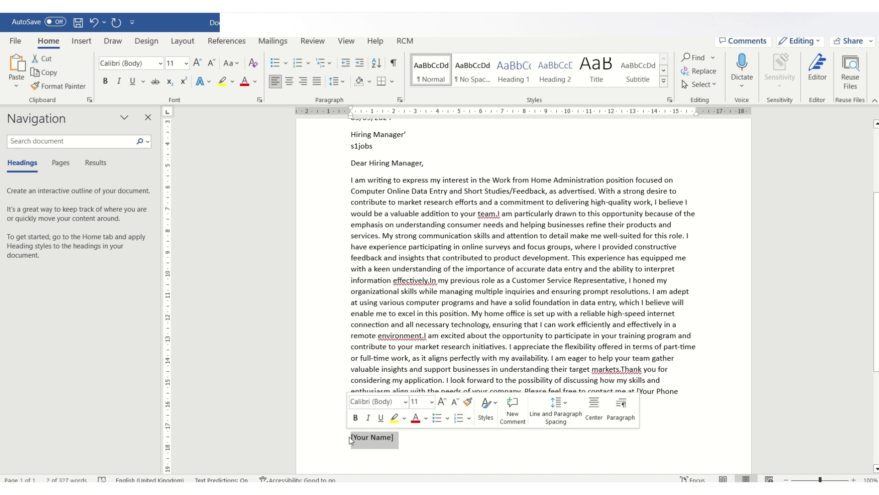
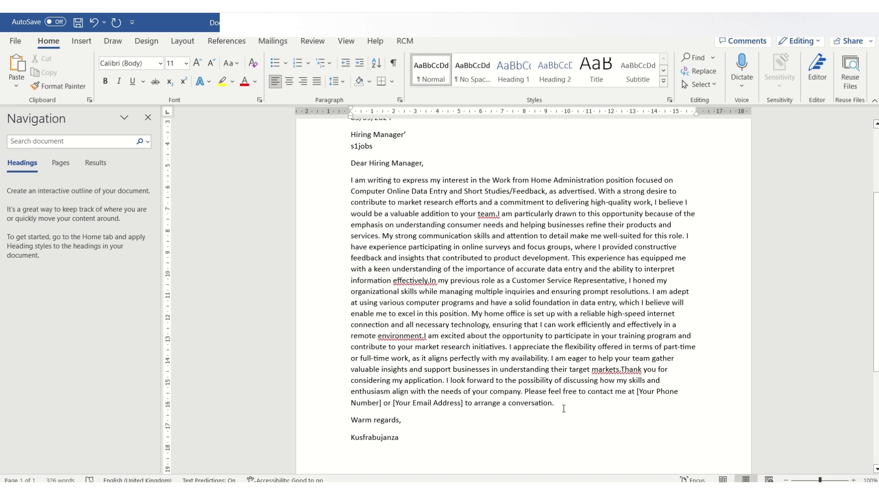
left_click_drag(557, 403, 352, 178)
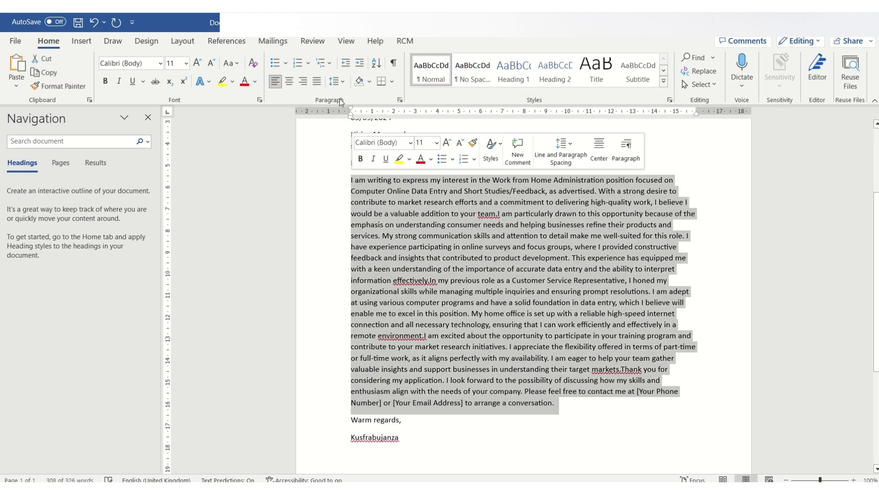
left_click(318, 84)
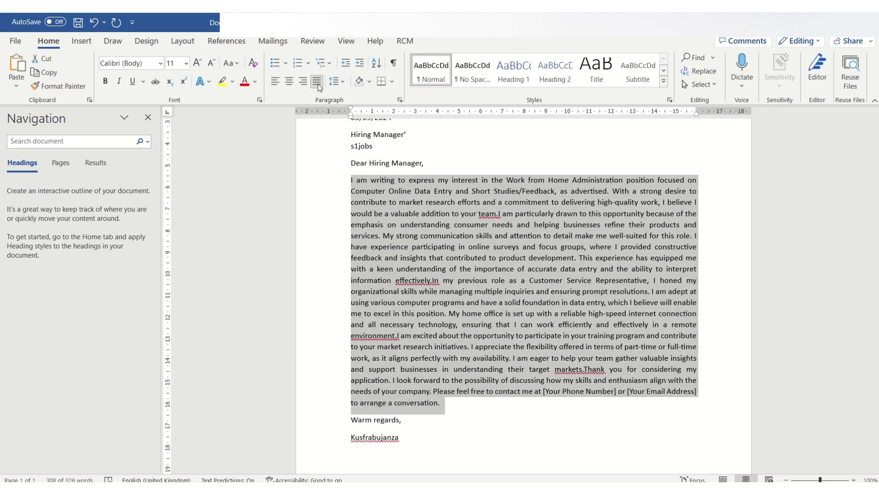
left_click(538, 444)
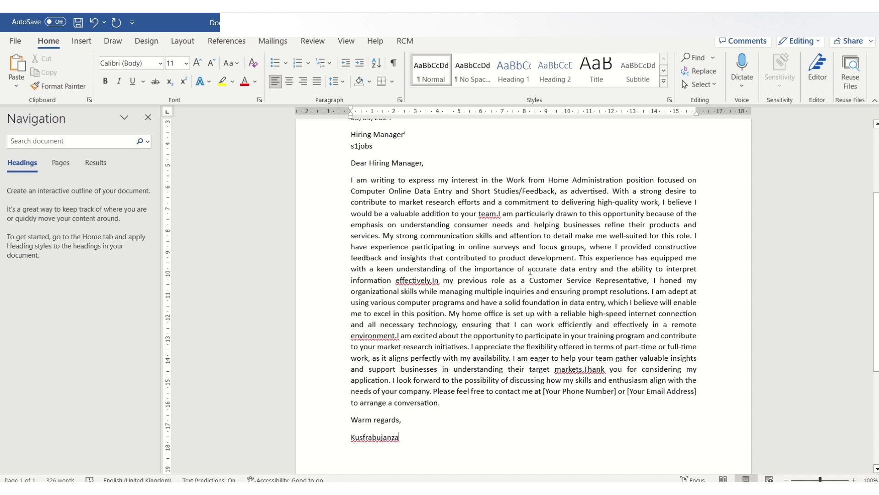
left_click(500, 214)
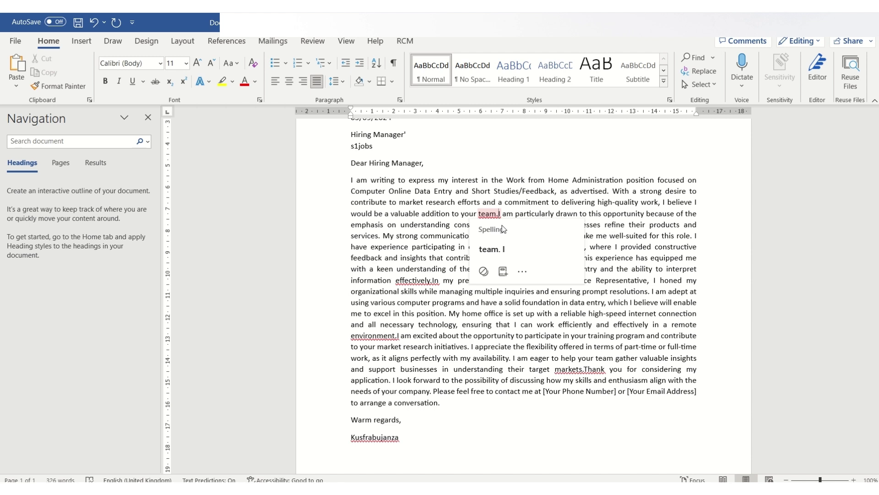
left_click(718, 217)
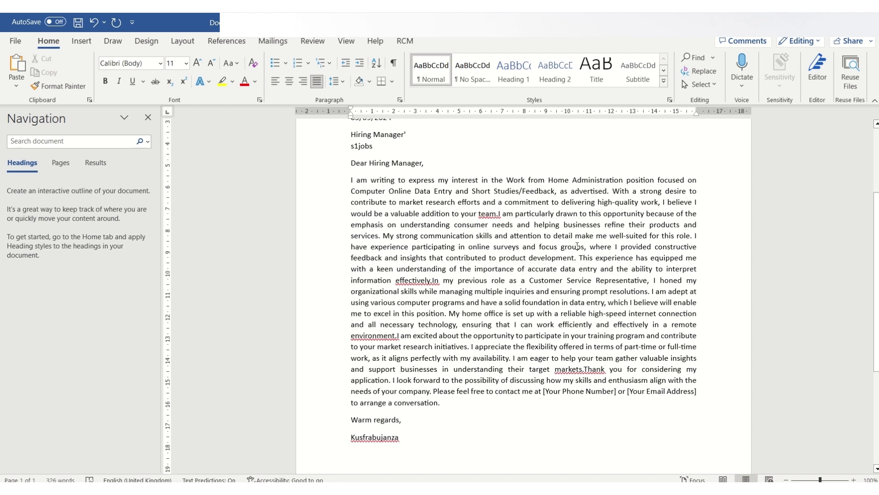
Start new paragraphs at 'My strong communication' and 'In my previous role'
left_click(384, 237)
key("BackSpace")
key("Return")
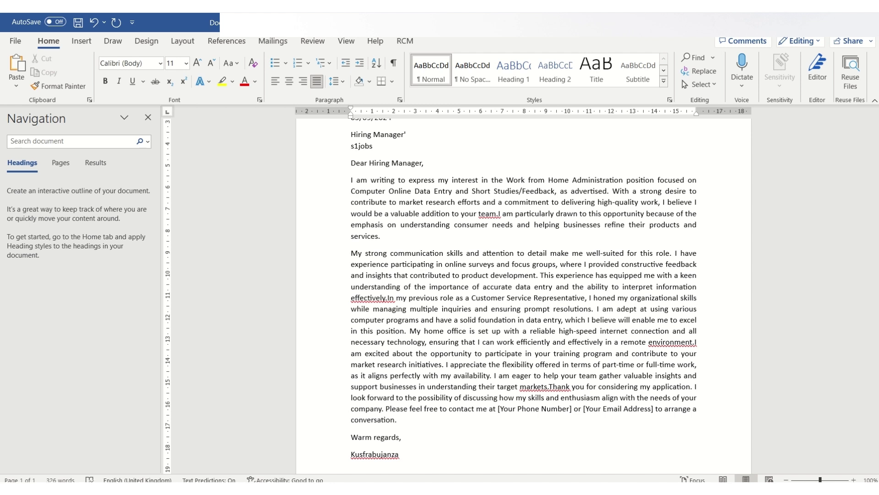
right_click(390, 299)
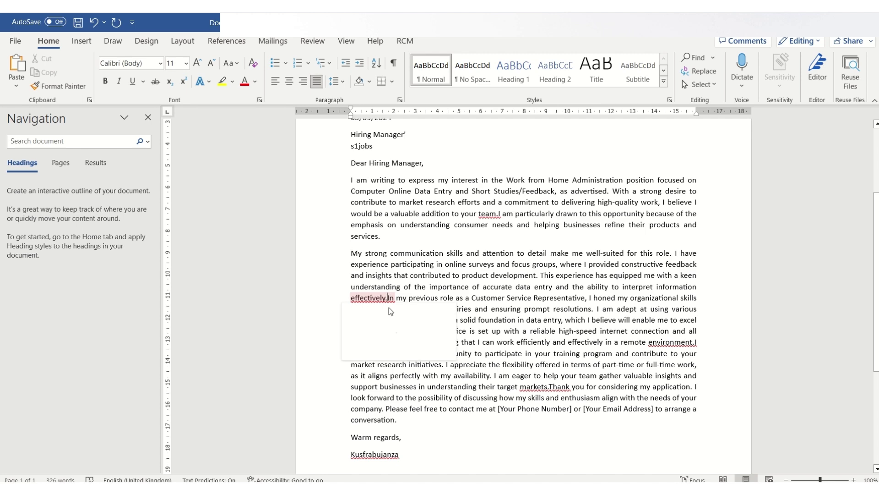
left_click(398, 326)
key("Return")
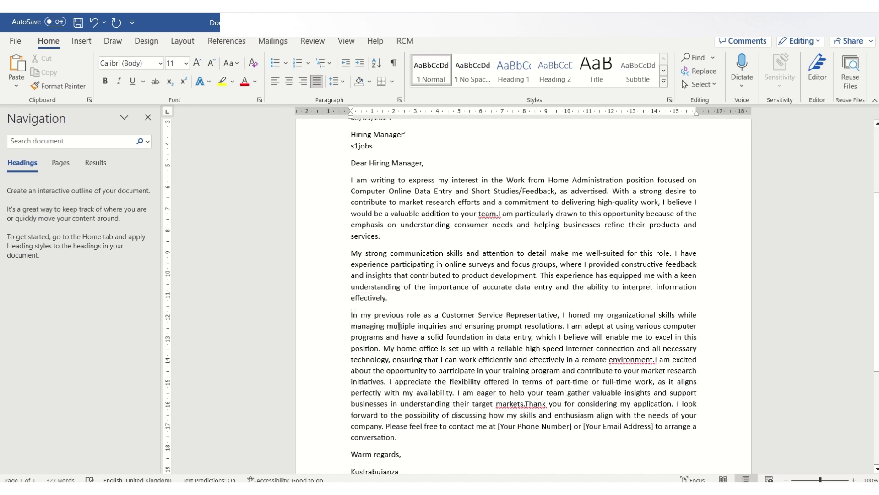
Start new paragraphs at 'I am excited' and 'Thank you for considering', undoing one misplaced break
right_click(653, 367)
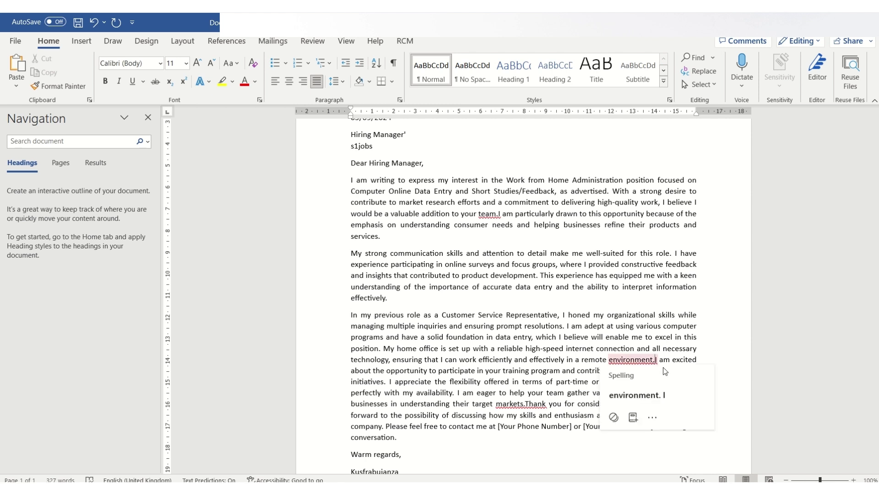
key("Escape")
key("Return")
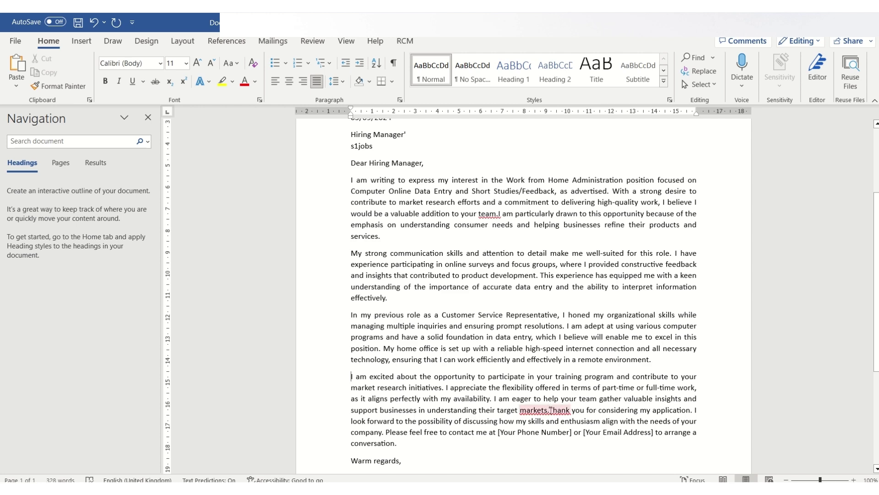
left_click(550, 409)
key("Escape")
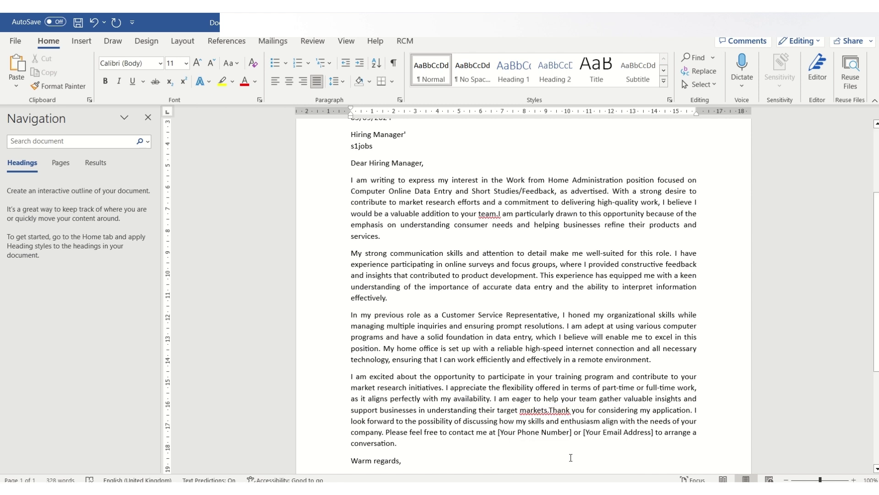
key("Return")
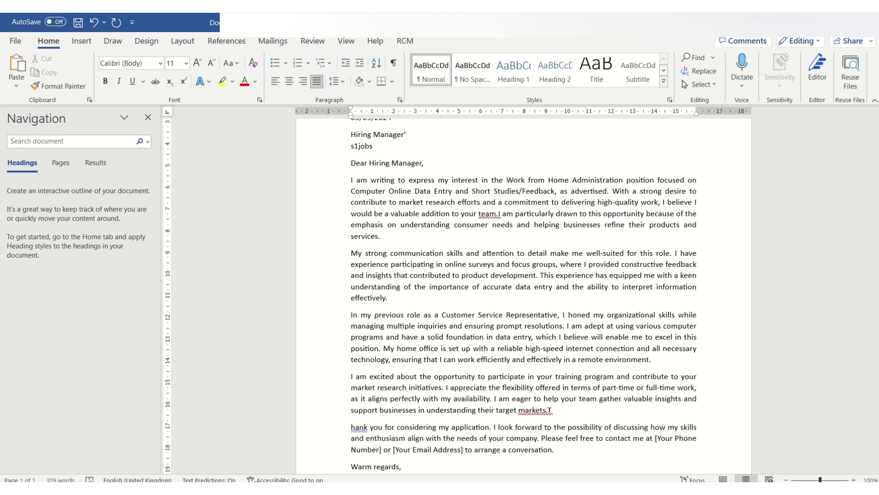
key("ctrl+z")
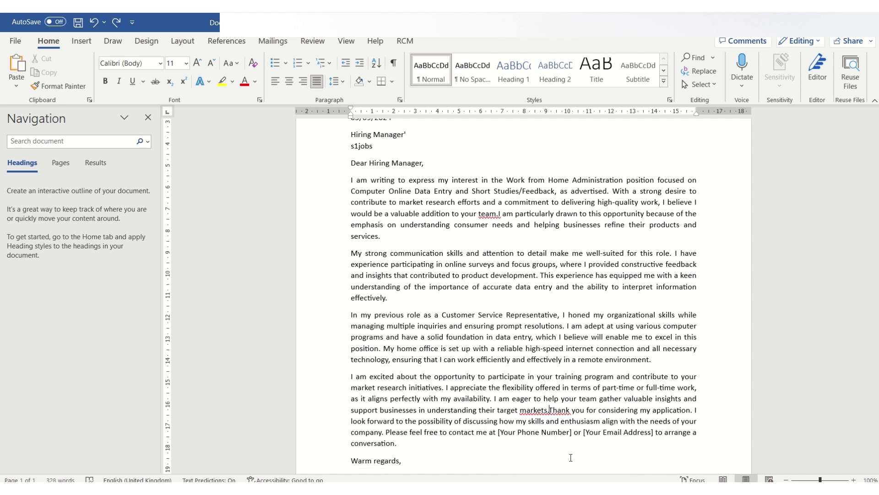
key("Return")
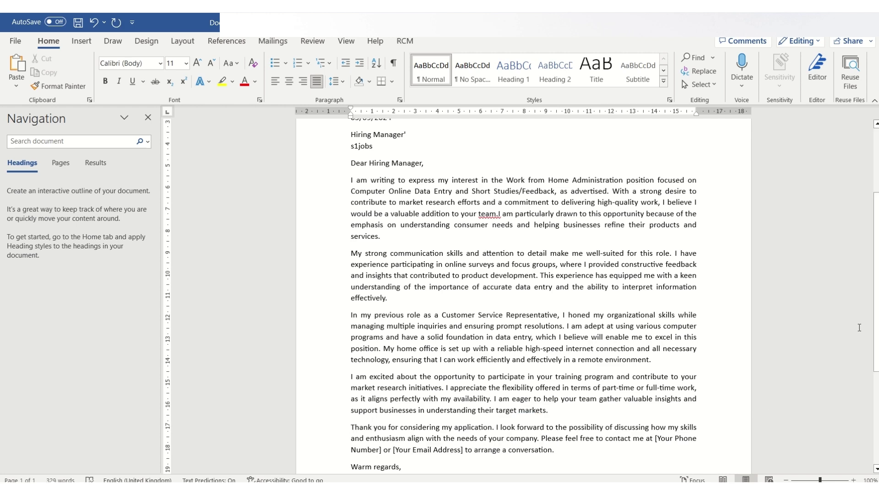
mouse_move(876, 322)
left_mouse_down()
mouse_move(877, 371)
mouse_move(877, 329)
left_mouse_up()
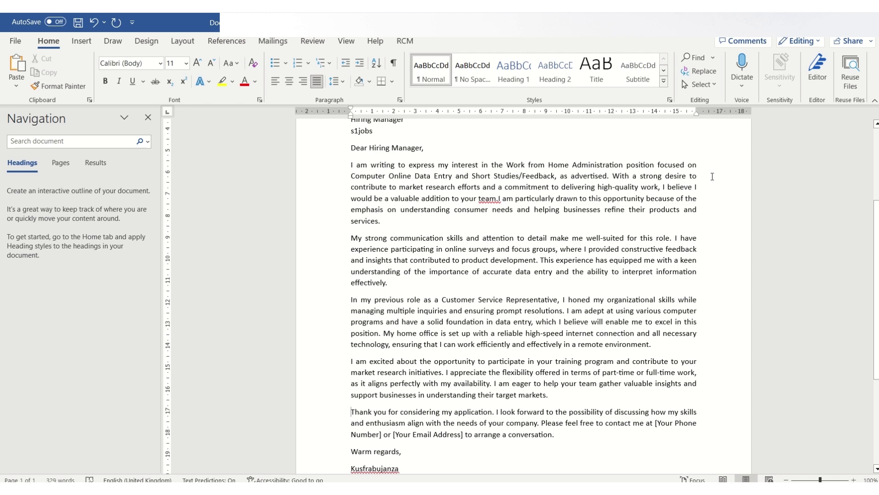
Rejoin the split body text into one paragraph and justify it
key("BackSpace")
key("ctrl+Up")
key("BackSpace")
key("ctrl+Up")
key("BackSpace")
key("ctrl+Up")
key("BackSpace")
triple_click(695, 188)
key("ctrl+l")
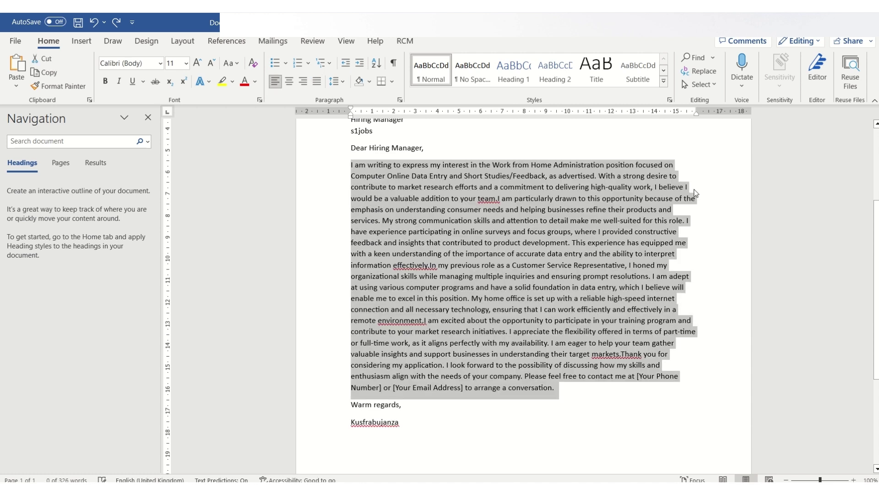
left_click(321, 83)
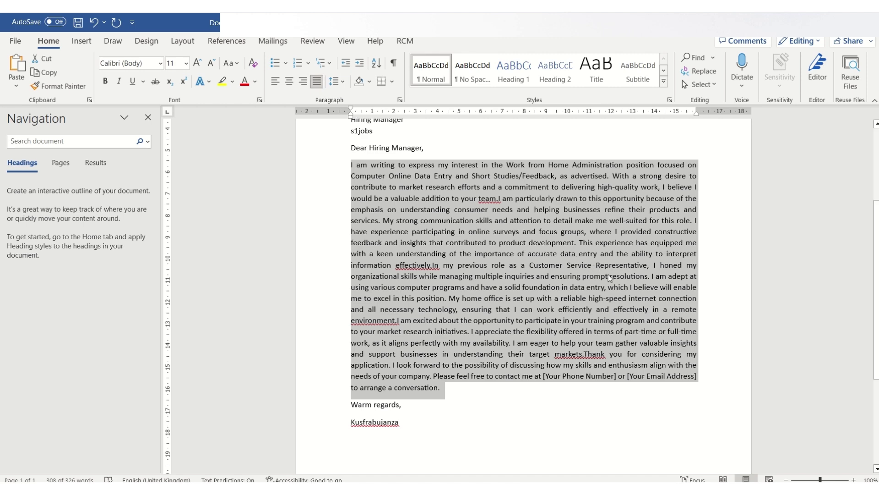
left_click(609, 276)
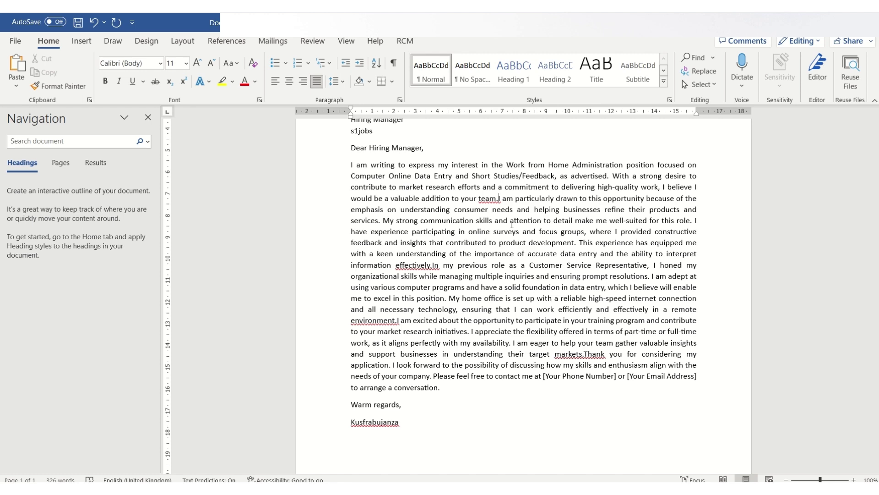
Break the body at 'I am particularly drawn', 'In my previous role', 'I am excited' and 'Thank you'
key("Return")
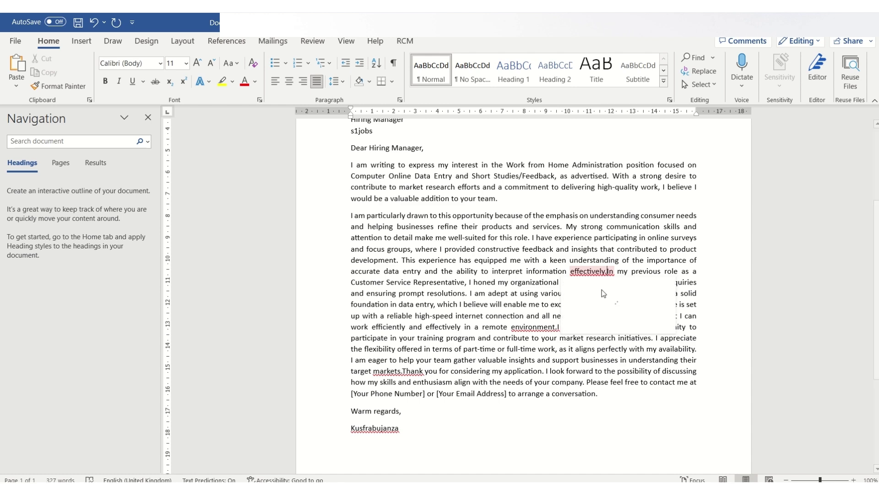
right_click(608, 271)
key("Escape")
key("Return")
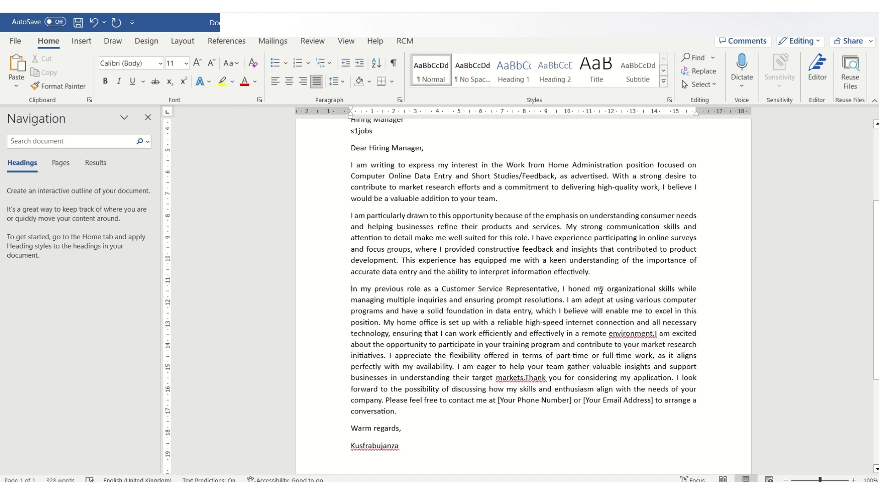
left_click(655, 334)
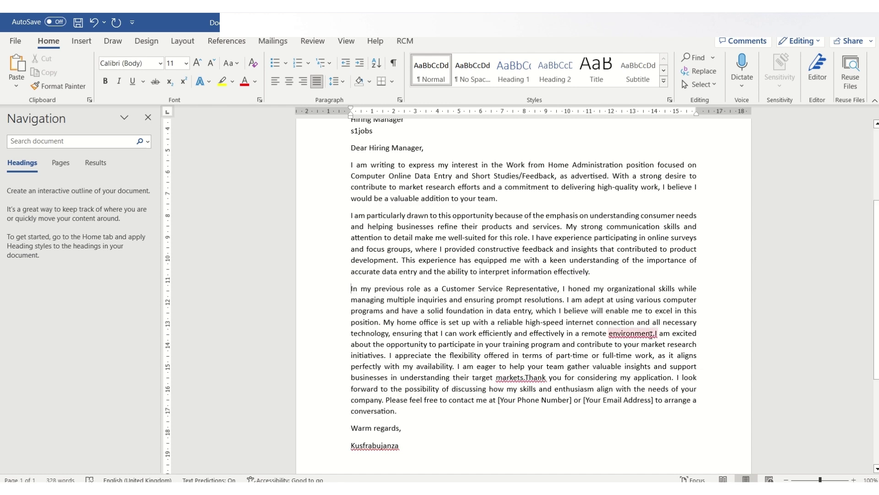
right_click(656, 334)
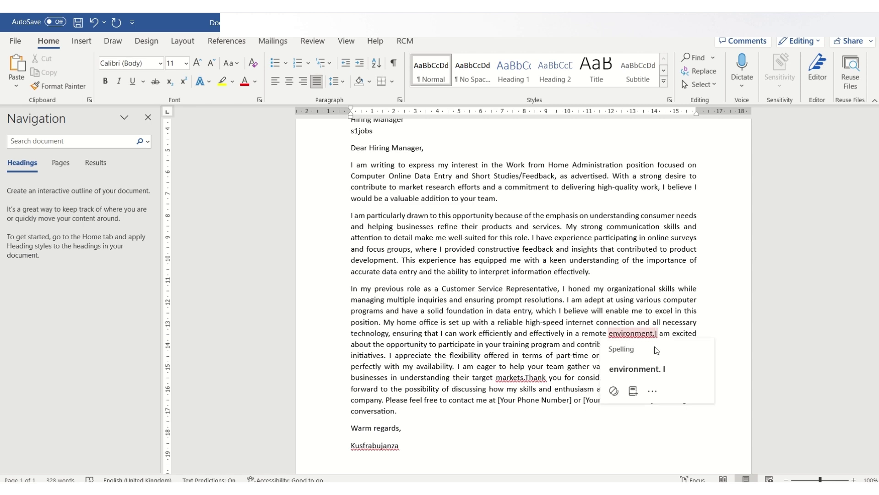
key("Escape")
key("Return")
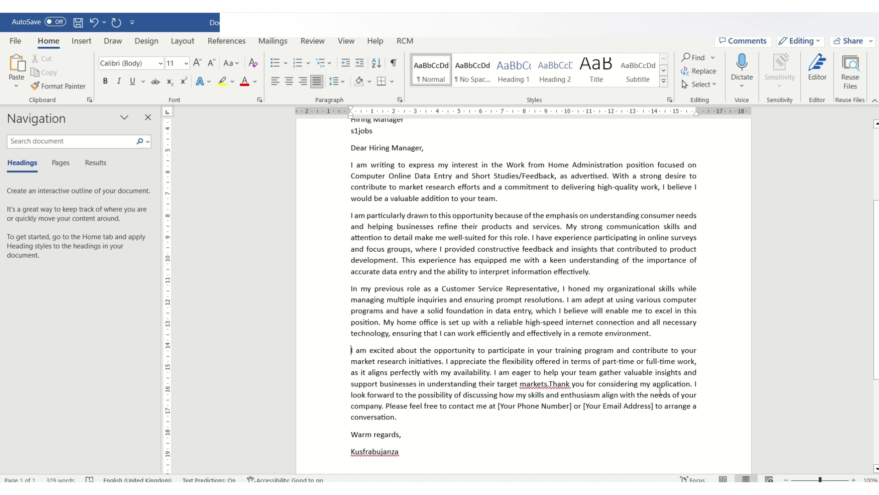
left_click(551, 383)
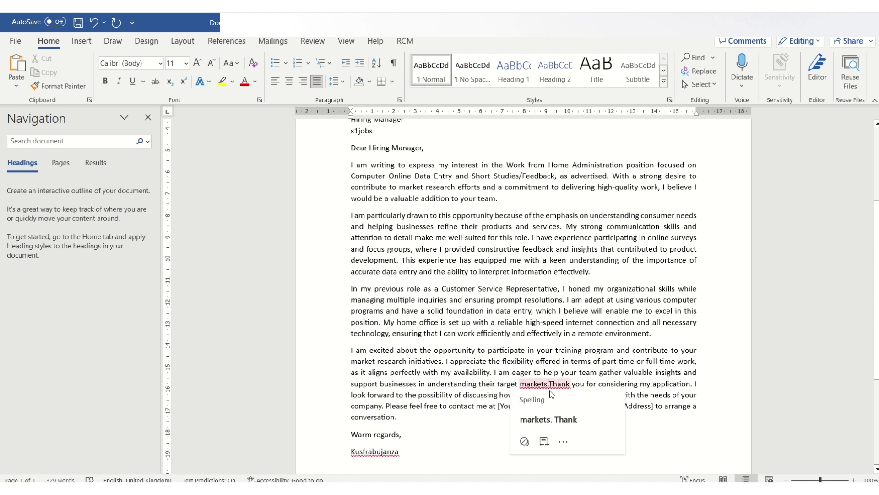
key("Return")
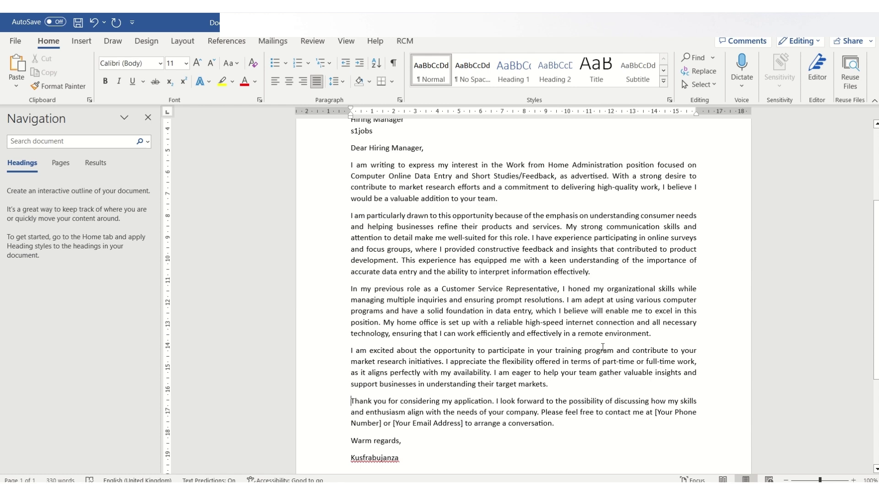
Replace the phone number placeholder in the closing with the sender's phone number
scroll(590, 321, "up", 3)
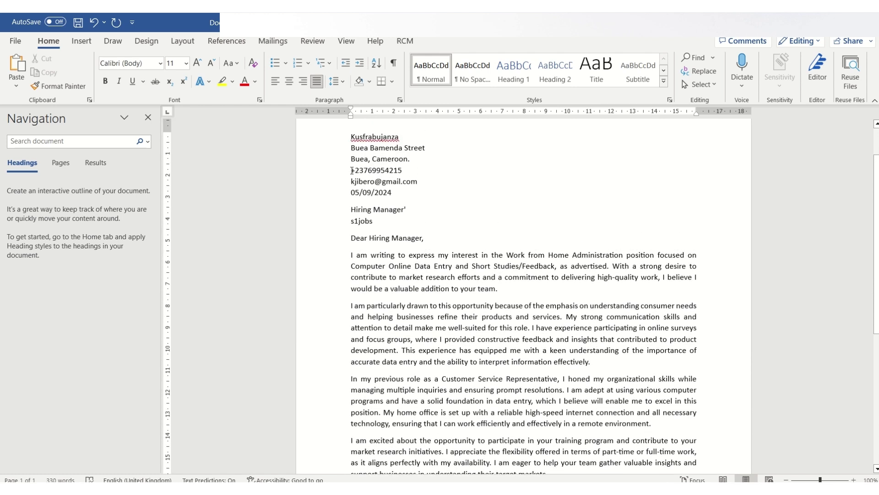
left_click_drag(351, 170, 406, 172)
key("ctrl+c")
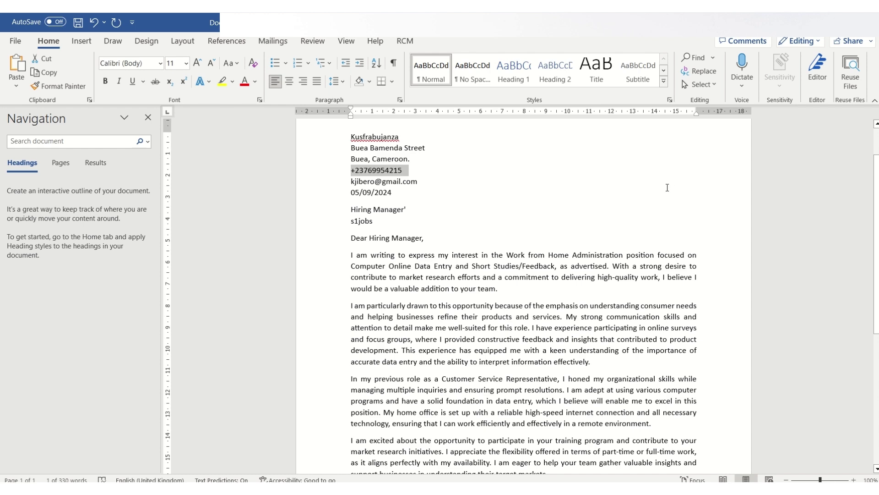
scroll(648, 186, "down", 8)
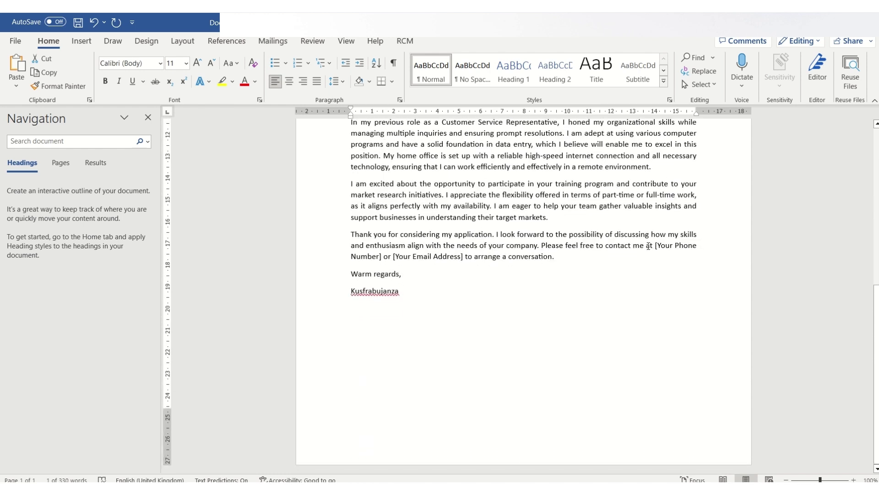
left_click_drag(657, 244, 380, 257)
key("ctrl+v")
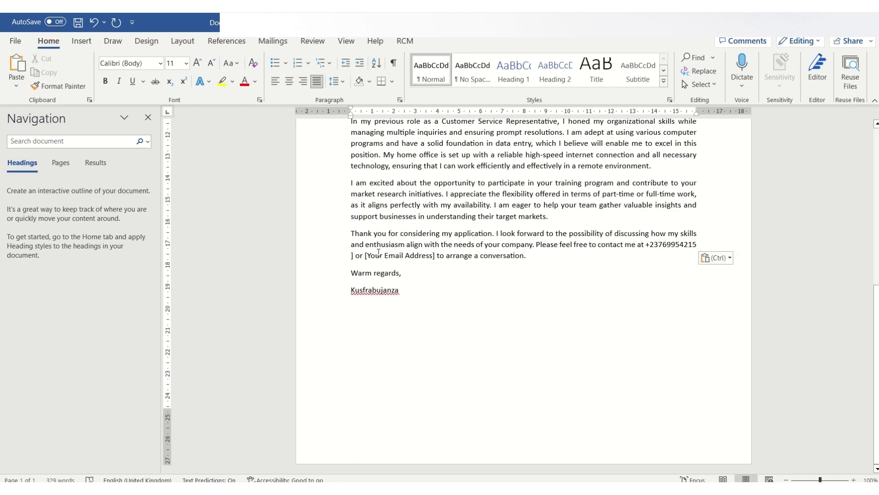
key("BackSpace")
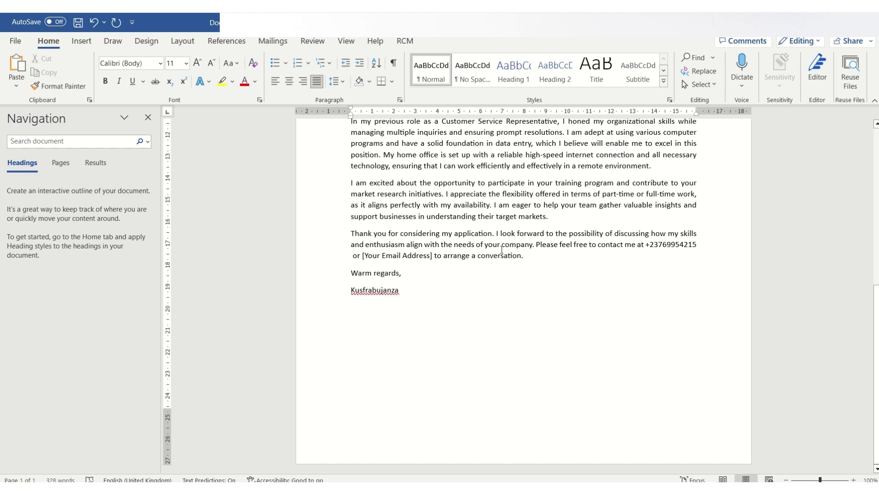
Replace [Your Email Address] in the closing with the sender's e-mail address and minimise Word
middle_click(529, 312)
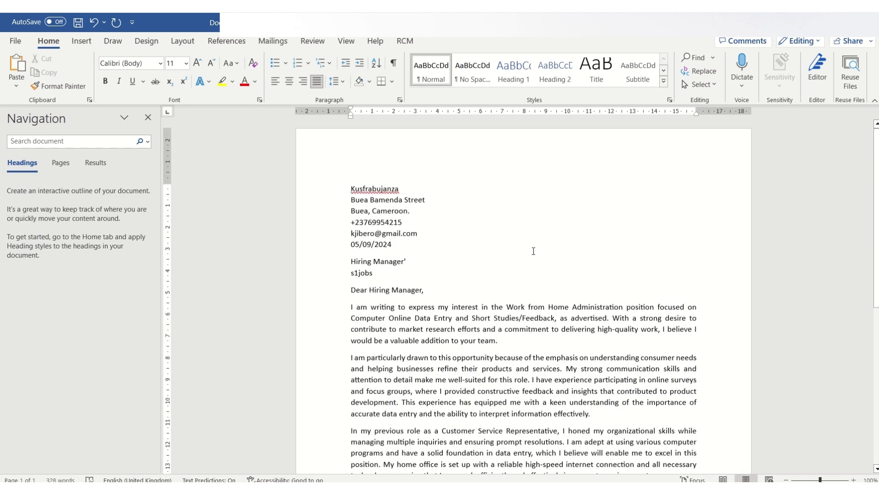
left_click_drag(350, 233, 422, 235)
key("ctrl+c")
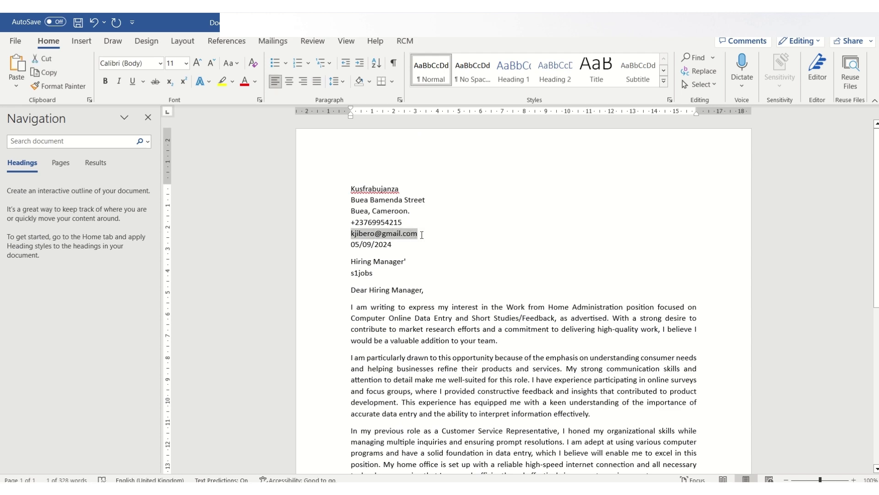
middle_click(513, 200)
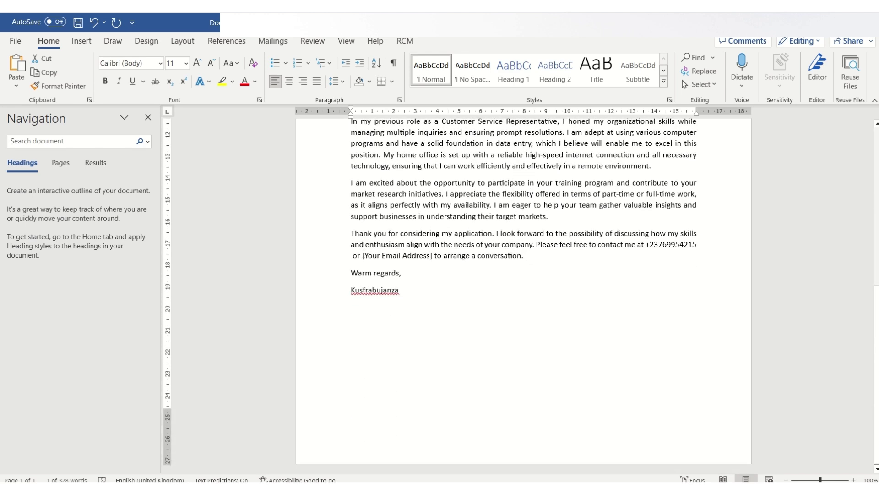
left_click_drag(363, 256, 433, 253)
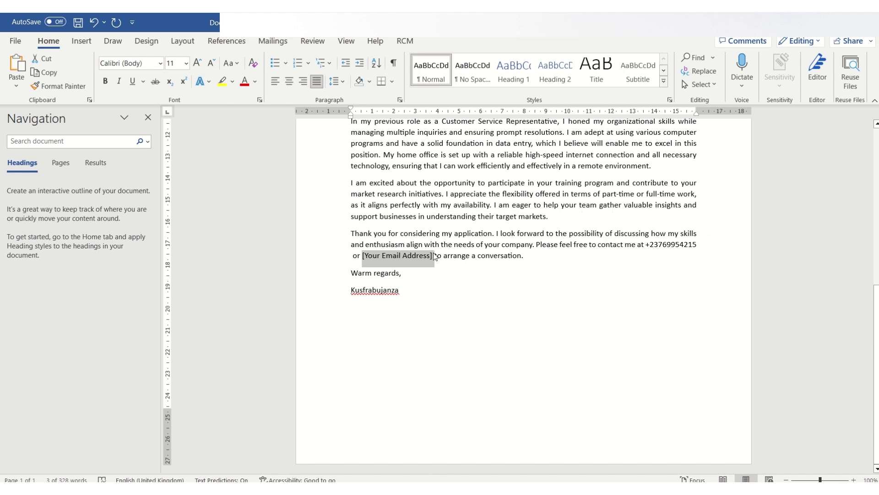
key("ctrl+v")
left_click(563, 316)
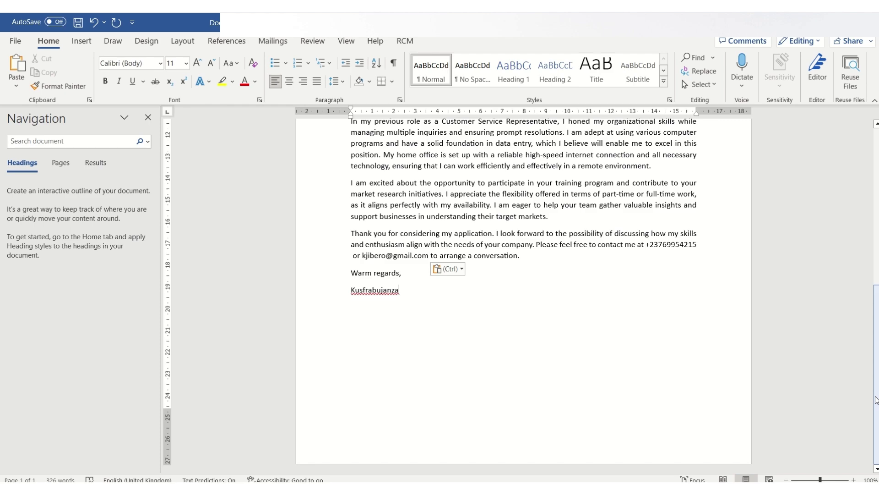
left_click_drag(875, 401, 874, 241)
scroll(568, 395, "down", 5)
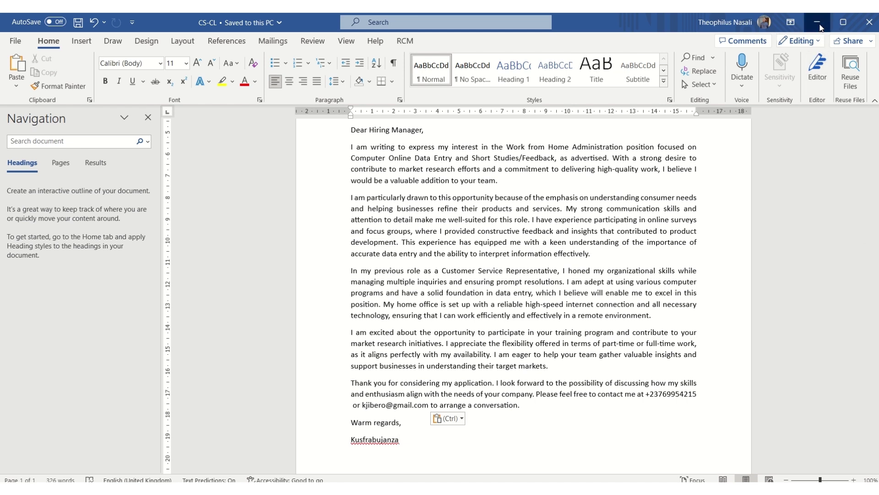
left_click(819, 26)
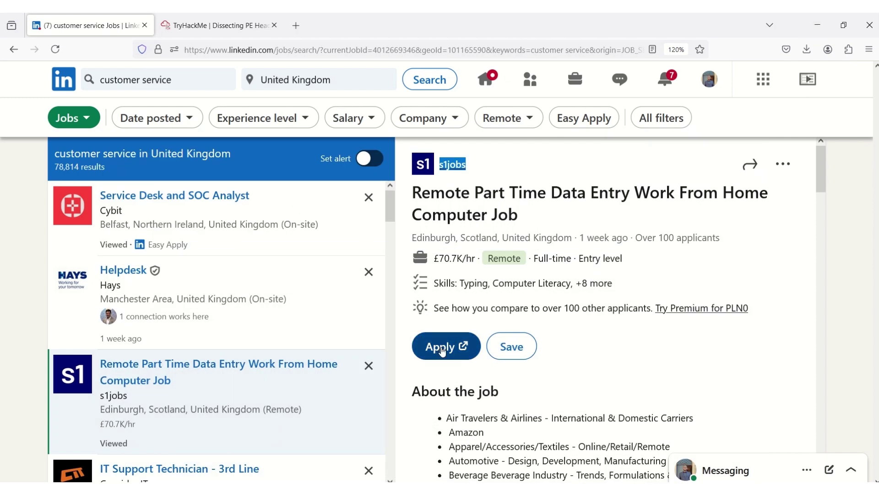
Open the Remote Part Time Data Entry job on s1jobs via the listing's Apply button
left_click(442, 351)
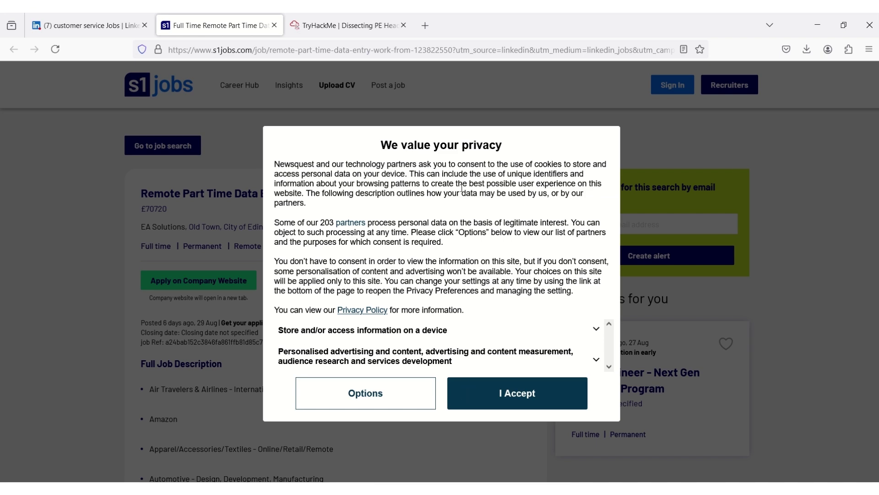
Accept the s1jobs privacy terms and apply on the company website with the applicant's e-mail
left_click(538, 407)
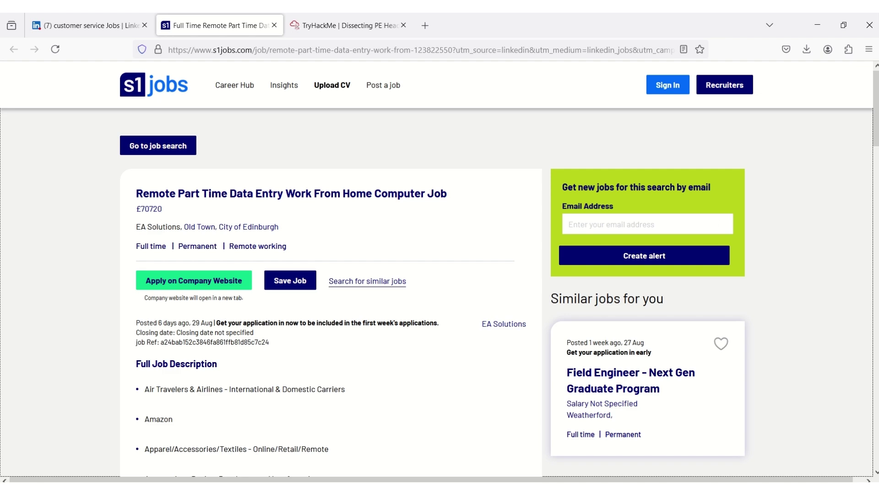
mouse_move(875, 108)
left_mouse_down()
mouse_move(876, 427)
mouse_move(876, 104)
left_mouse_up()
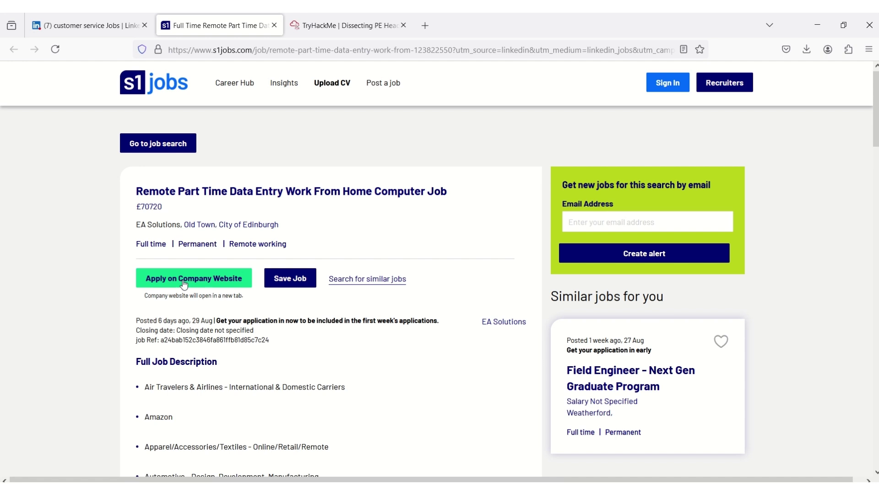
left_click(184, 284)
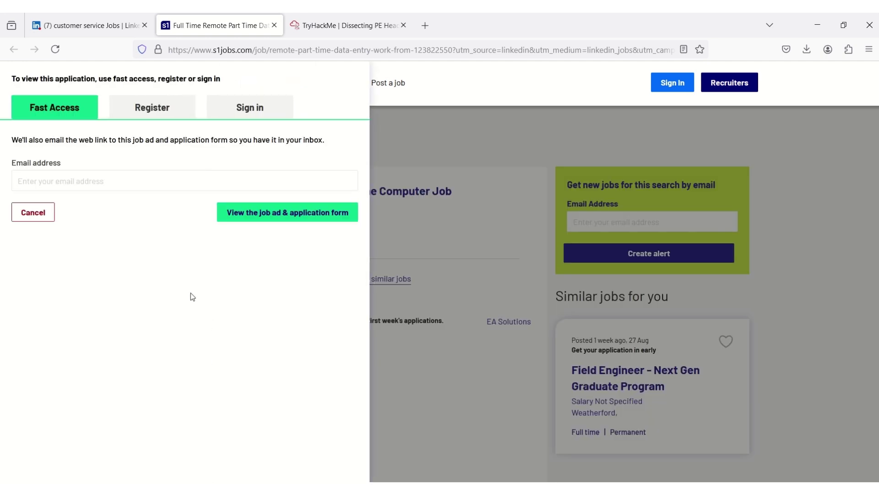
left_click(92, 174)
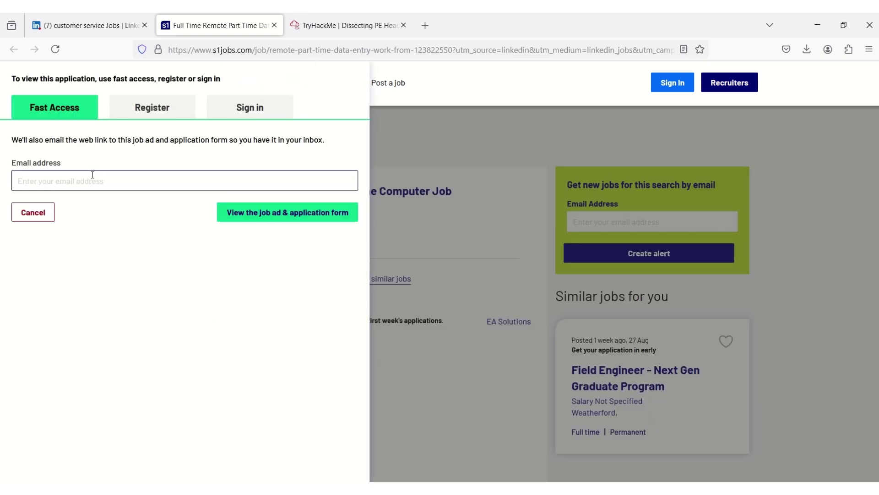
key("ctrl+v")
left_click(257, 214)
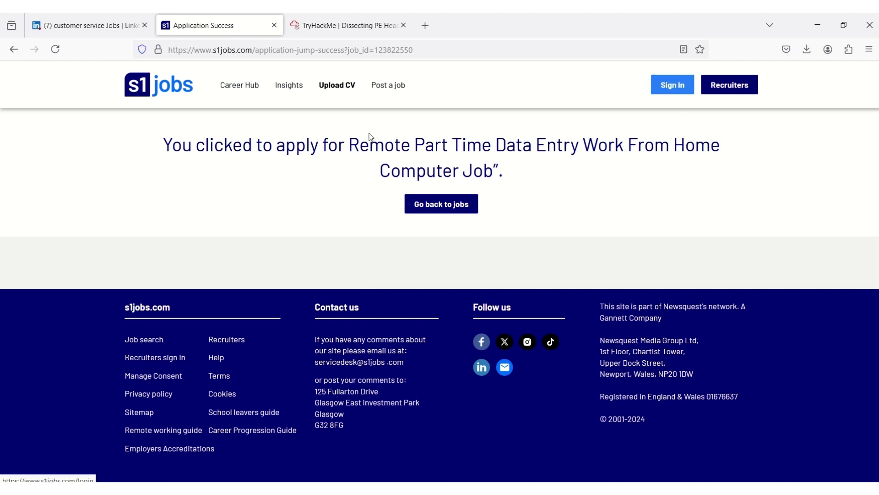
Reach the s1jobs account creation form from Upload CV, dismissing the Google sign-in popup
left_click(324, 87)
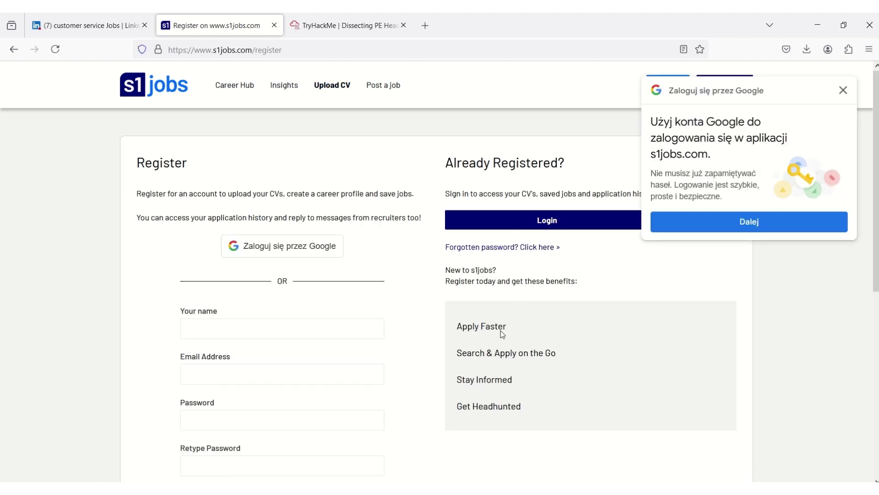
left_click(844, 91)
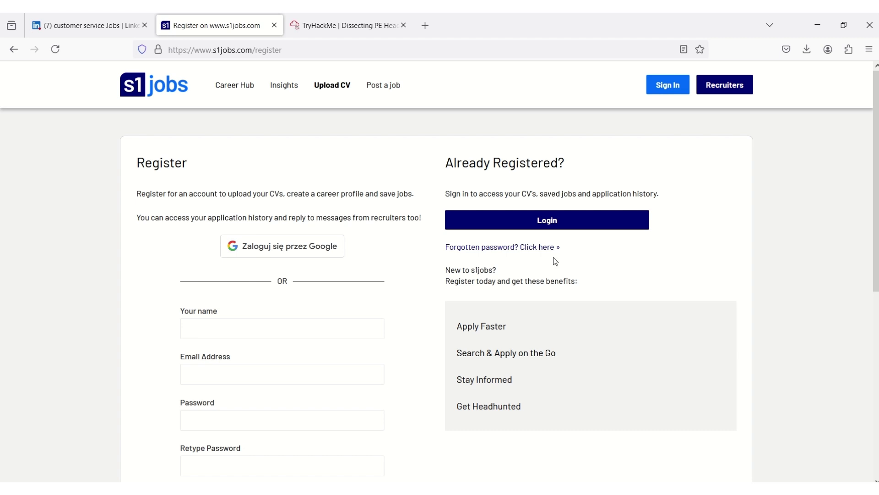
left_click(678, 96)
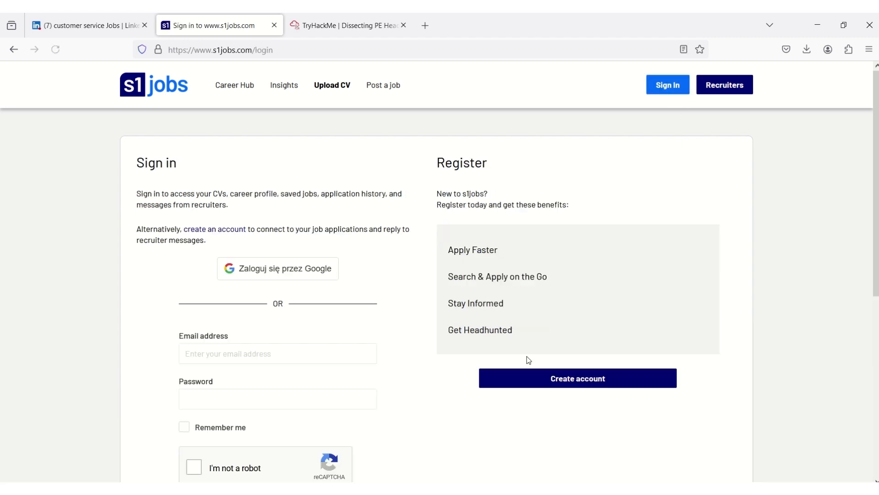
left_click(571, 379)
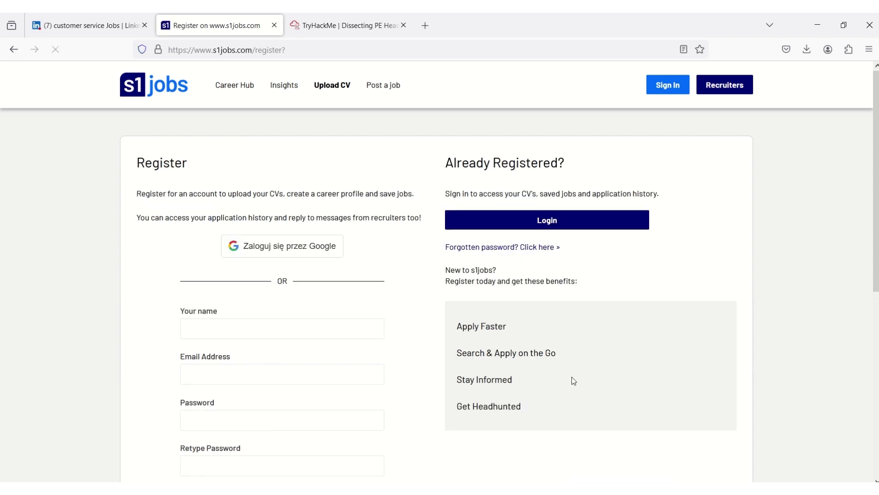
Fill the registration form with the applicant's full name and e-mail address
left_click(251, 320)
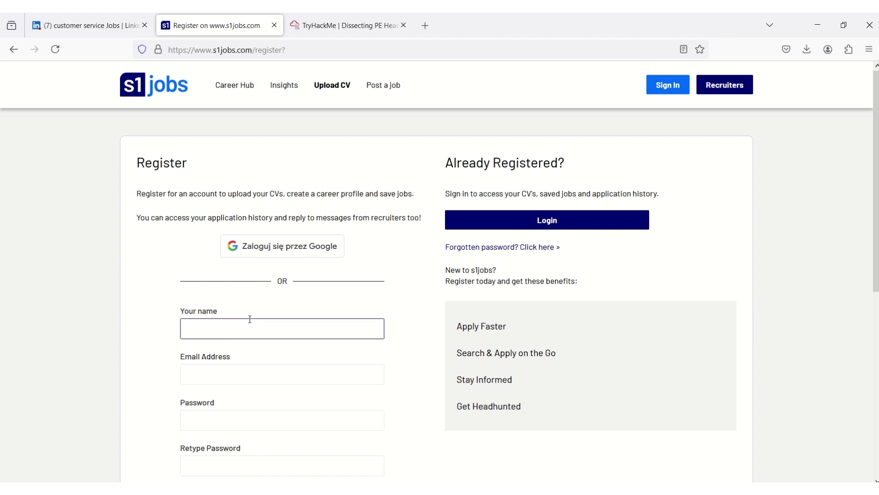
type("Kus")
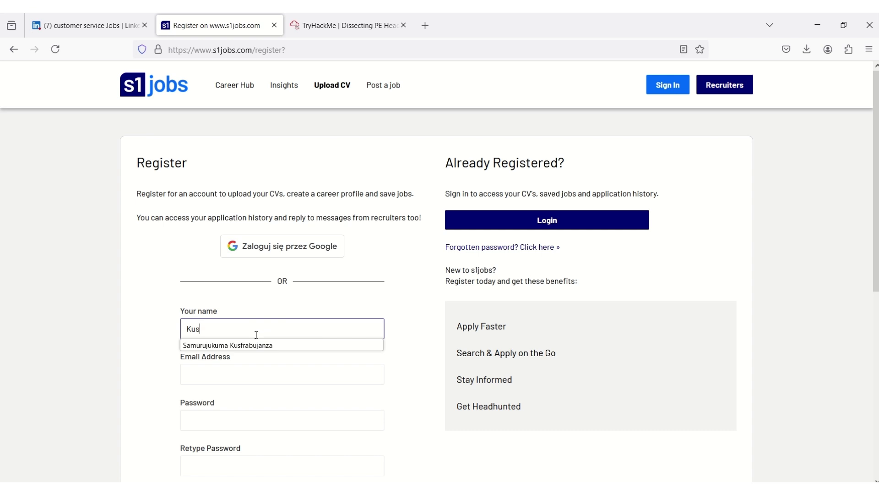
left_click(257, 345)
left_click(249, 382)
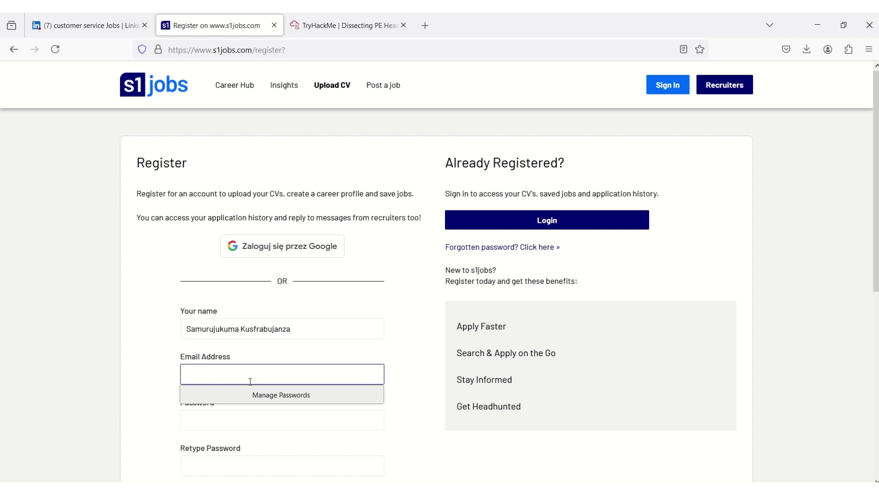
key("ctrl+v")
left_click(312, 419)
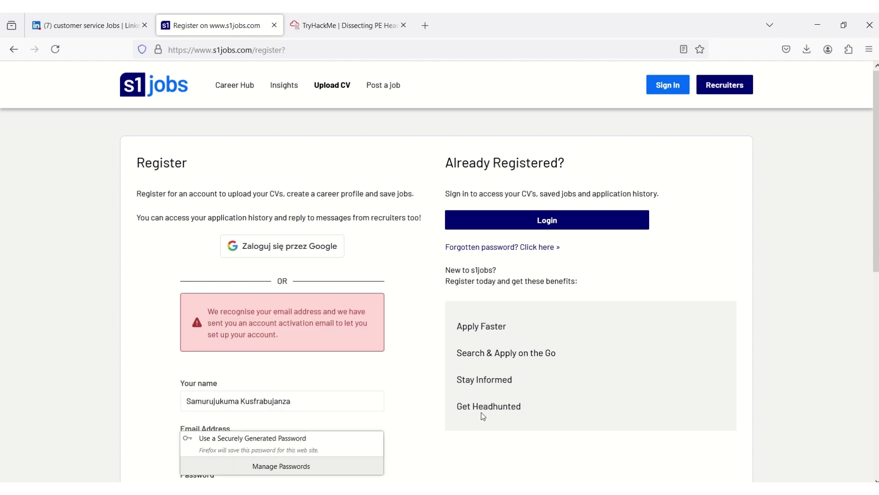
left_click_drag(876, 235, 869, 281)
left_click(299, 348)
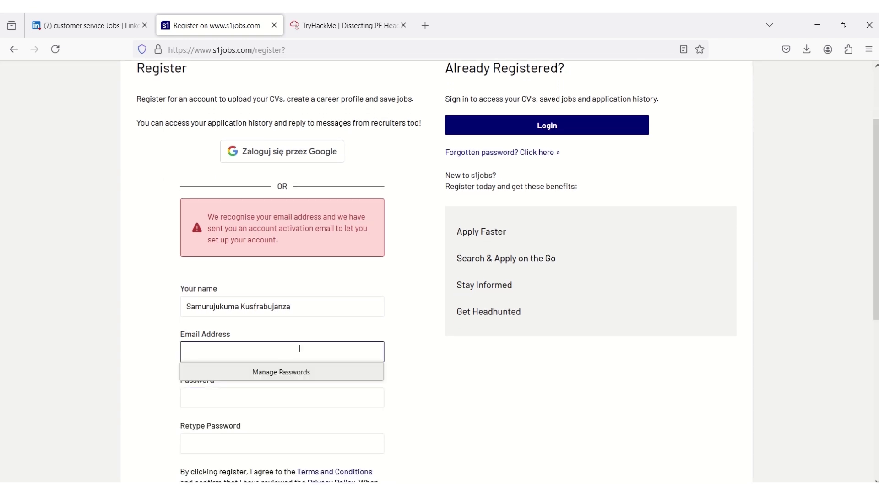
right_click(299, 351)
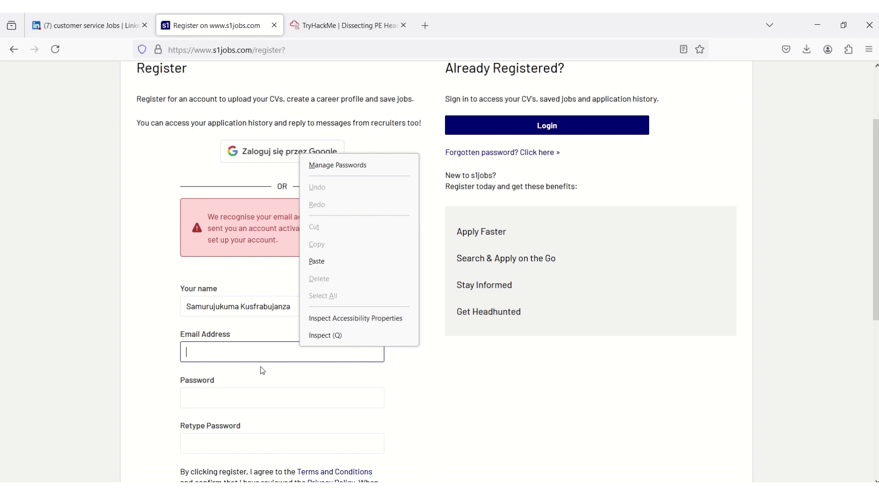
left_click(261, 350)
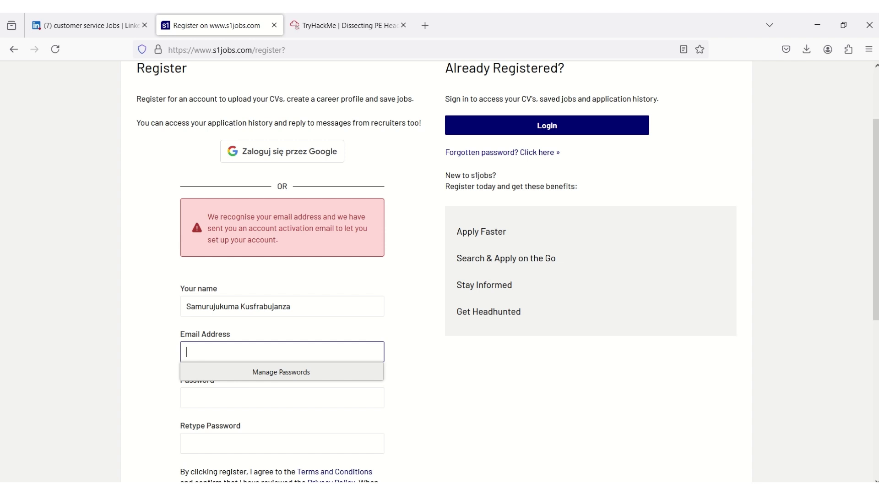
mouse_move(468, 15)
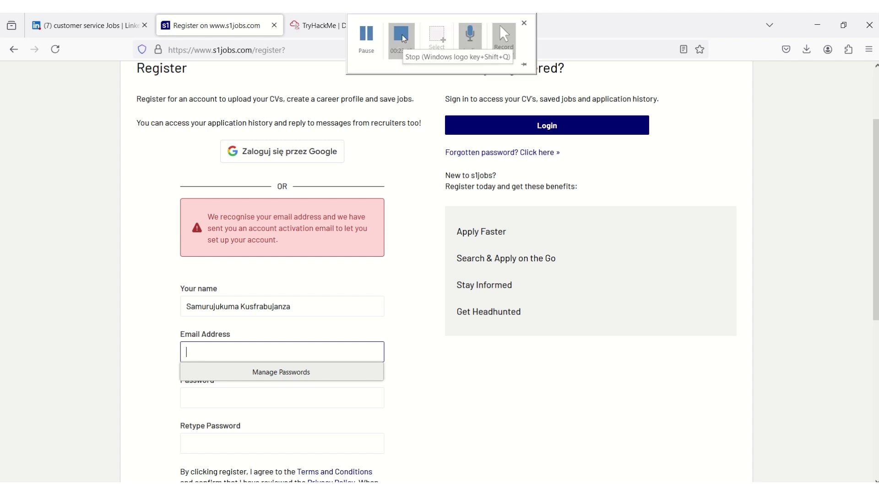
left_click(401, 35)
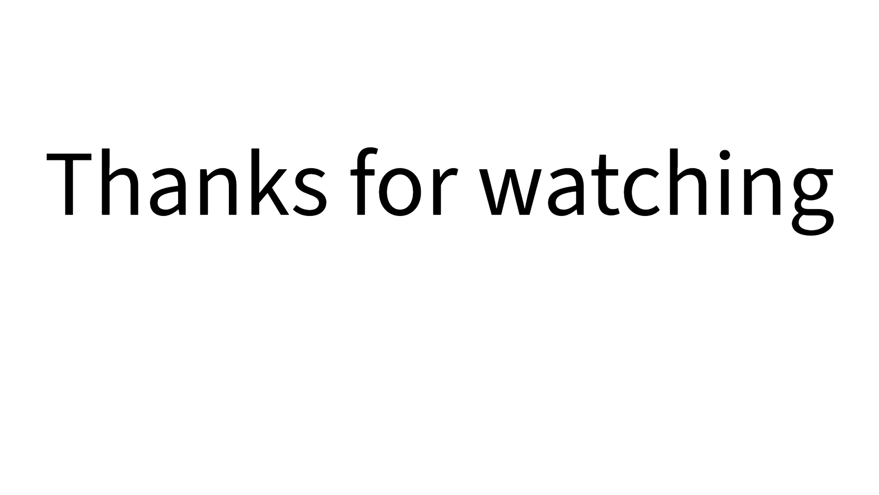